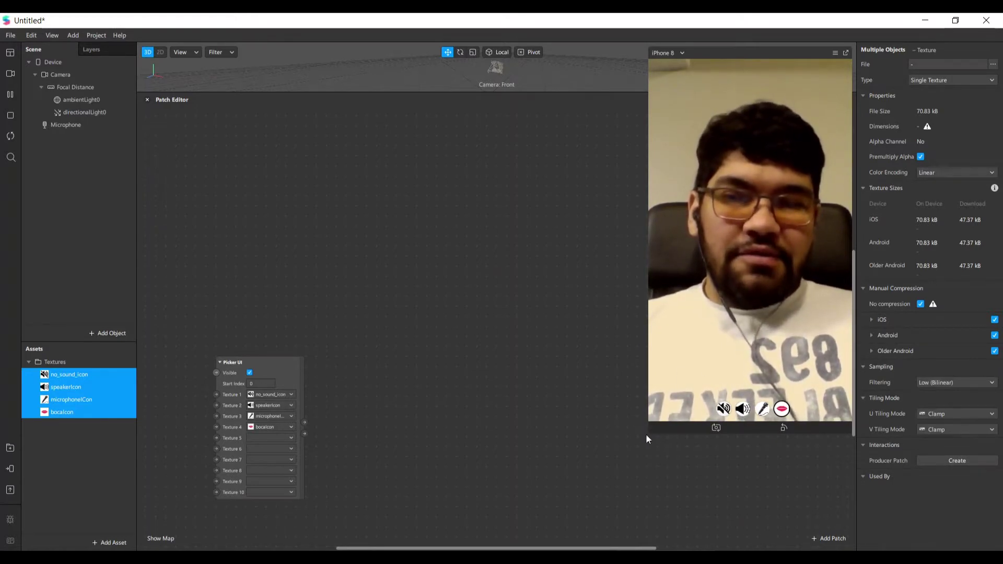
Step: Close the open project without saving its changes and create a new blank project in a maximized window
left_click(986, 21)
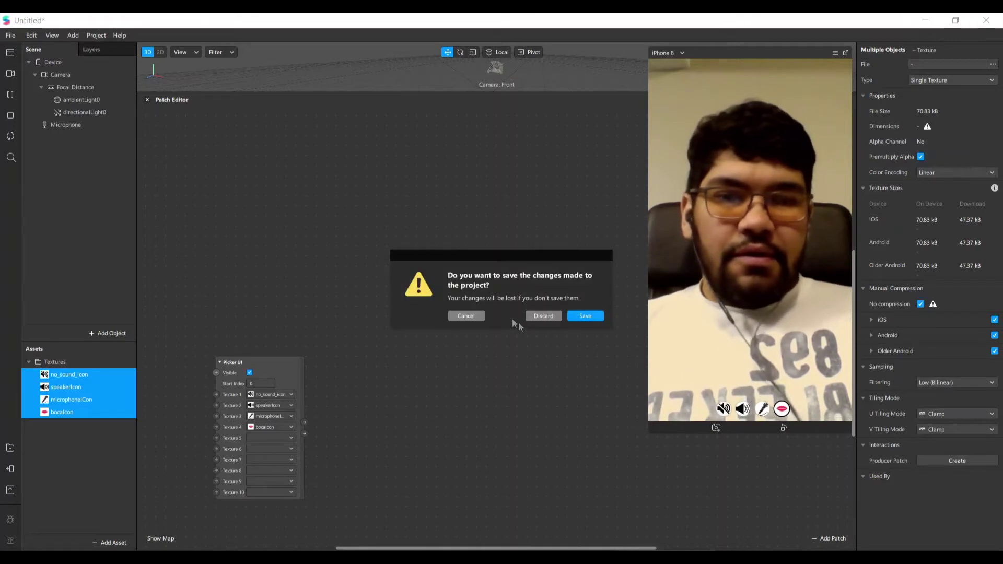
left_click(551, 319)
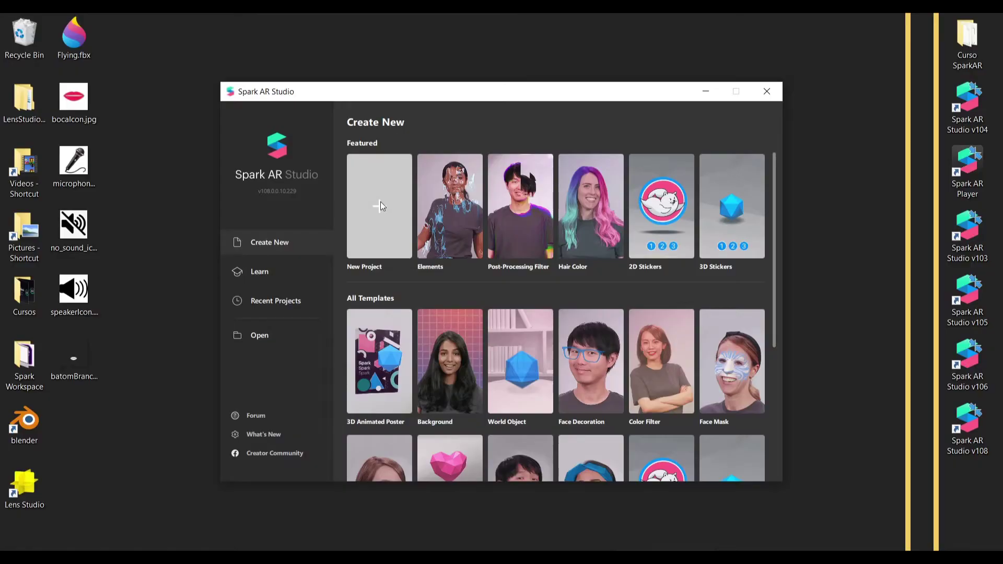
left_click(379, 237)
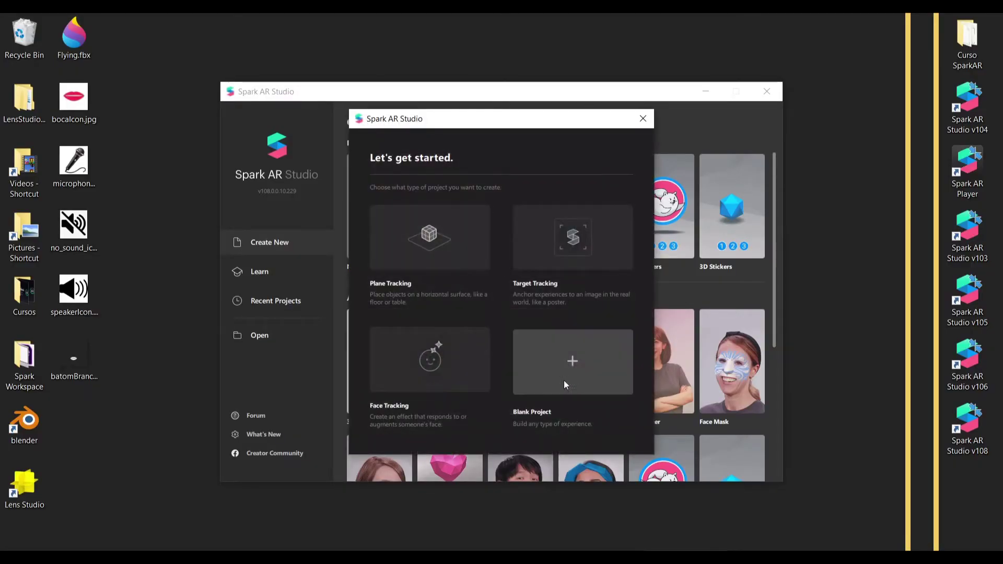
left_click(572, 366)
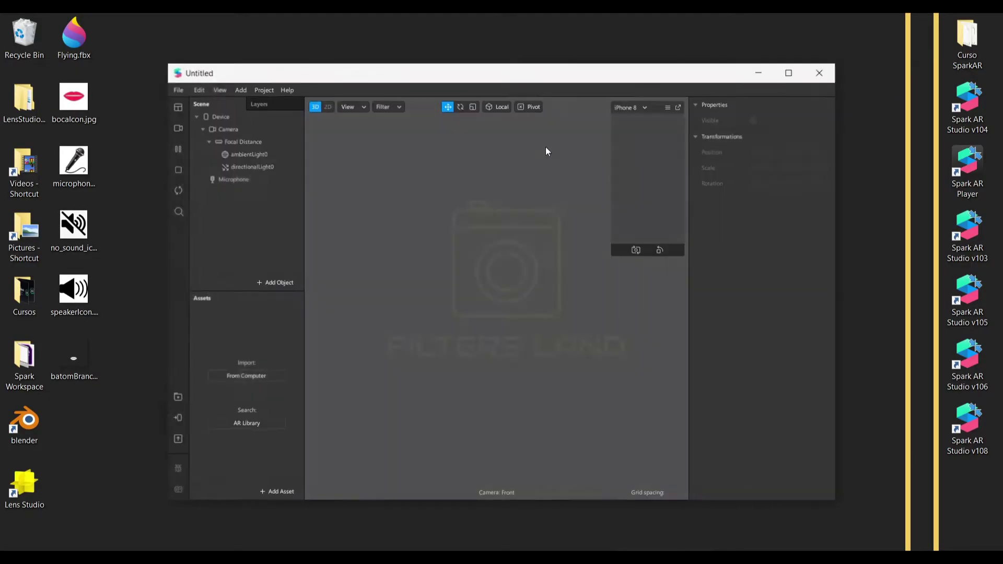
left_click(788, 72)
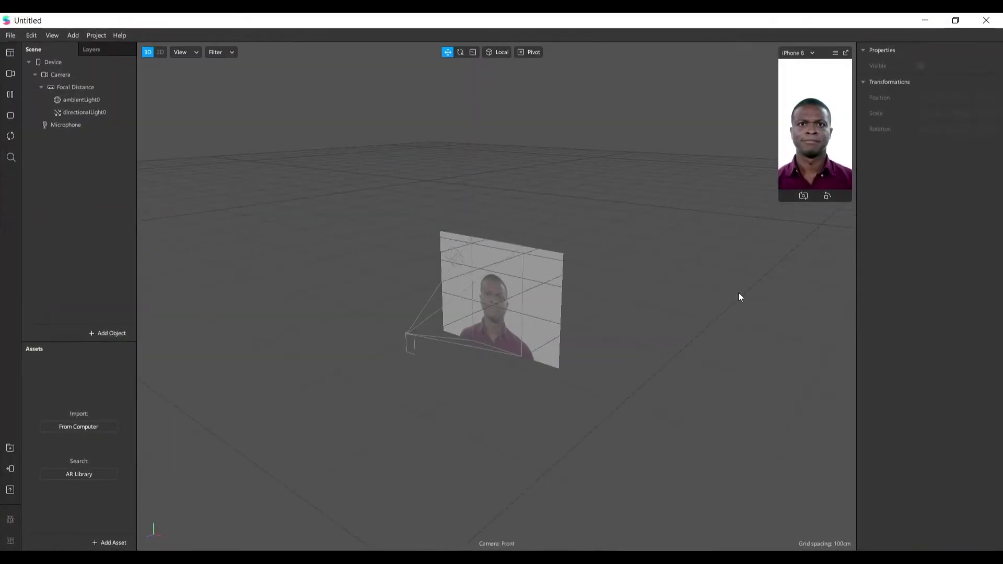
Step: Show the Patch Editor and enlarge it to cover more than half of the workspace height
left_click(52, 36)
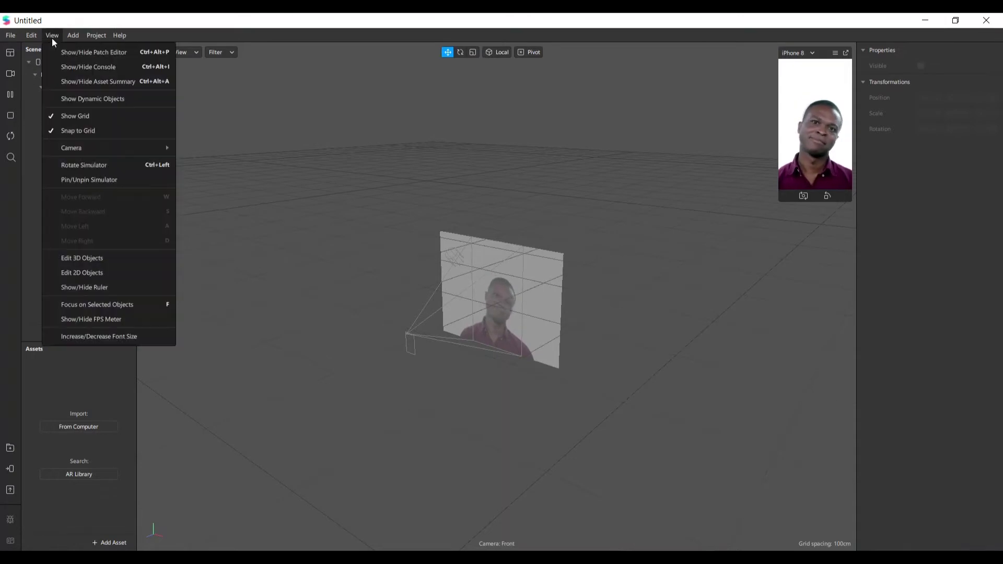
left_click(74, 55)
left_click_drag(557, 394, 609, 233)
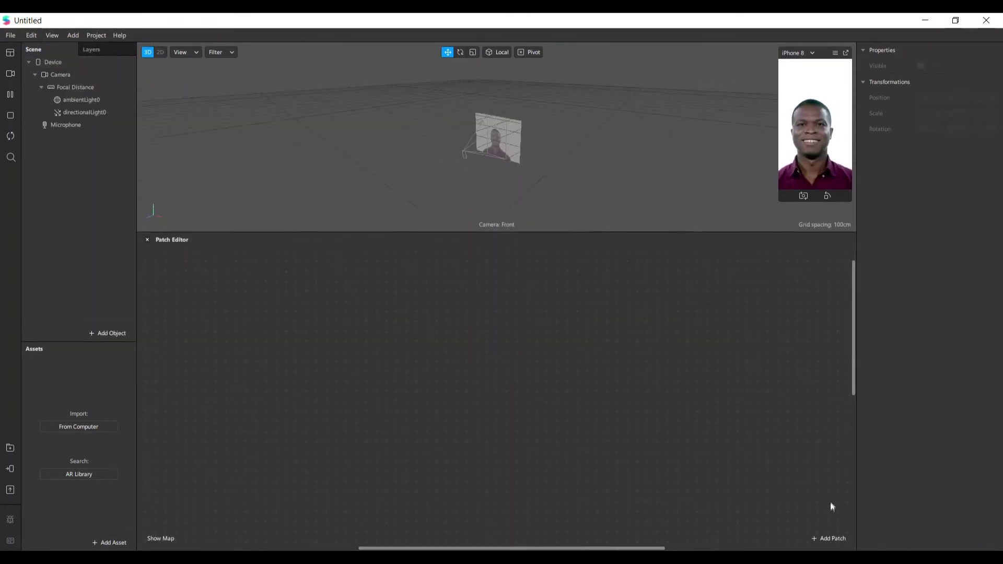
Step: Add a Picker UI patch and place it near the left side of the patch graph
left_click(826, 542)
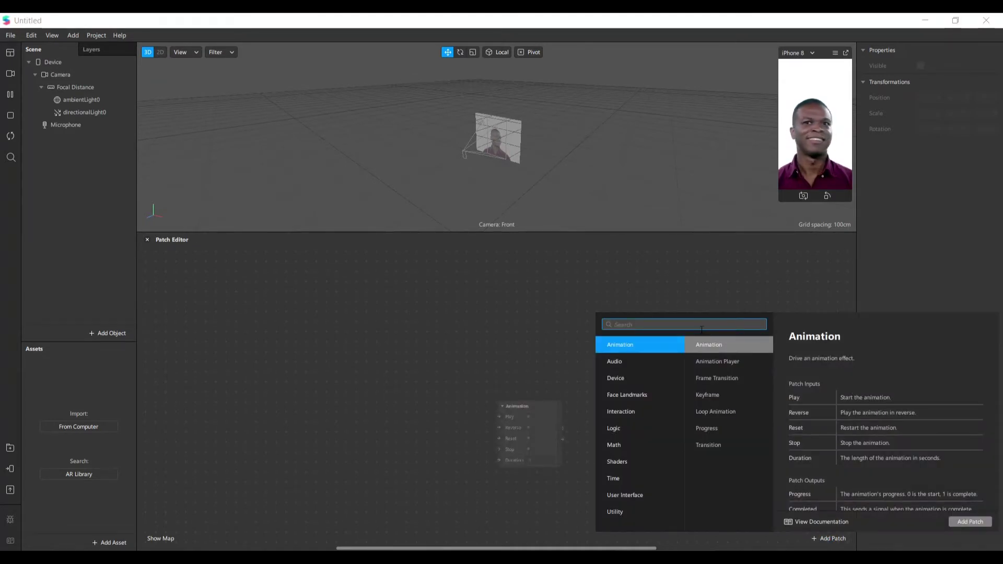
type("picker ui")
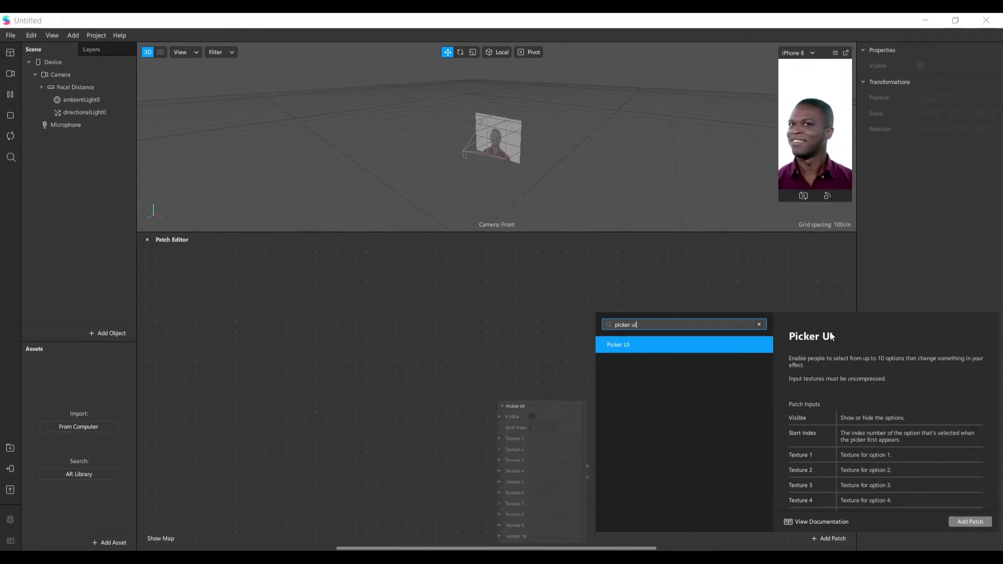
left_click(971, 522)
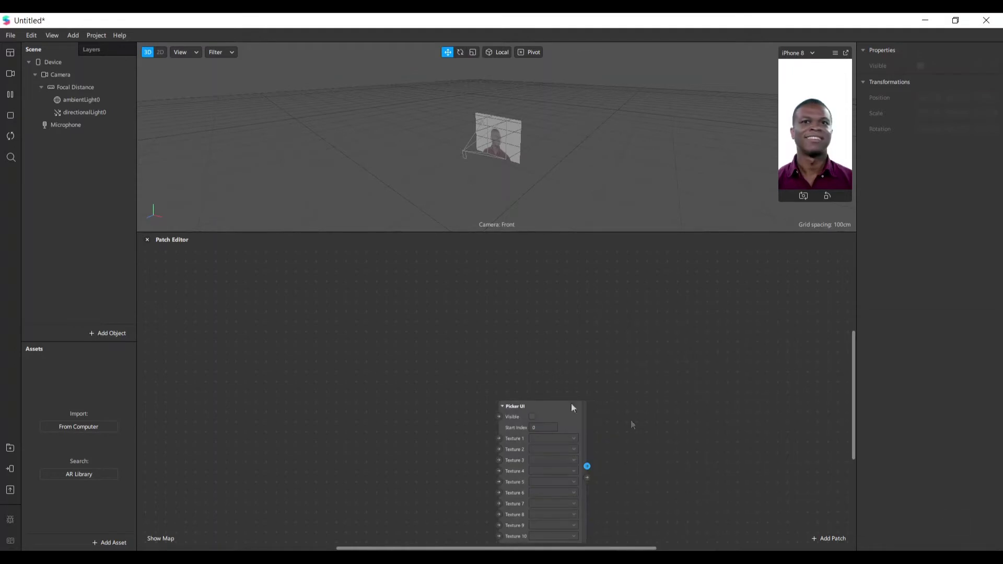
left_click(293, 303)
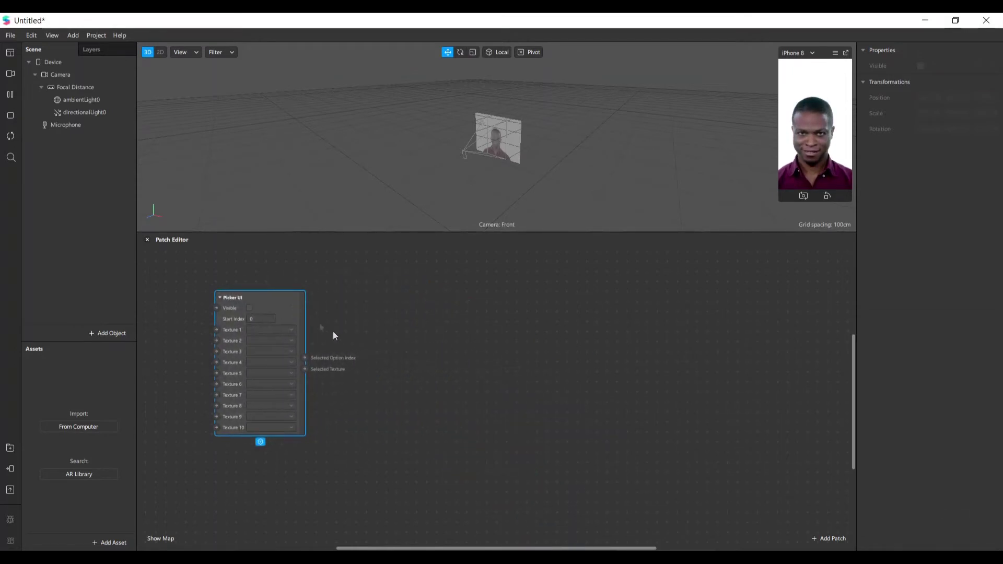
Step: Turn on the Visible option of the Picker UI patch and shift the patch slightly down
scroll(254, 378, "up", 3)
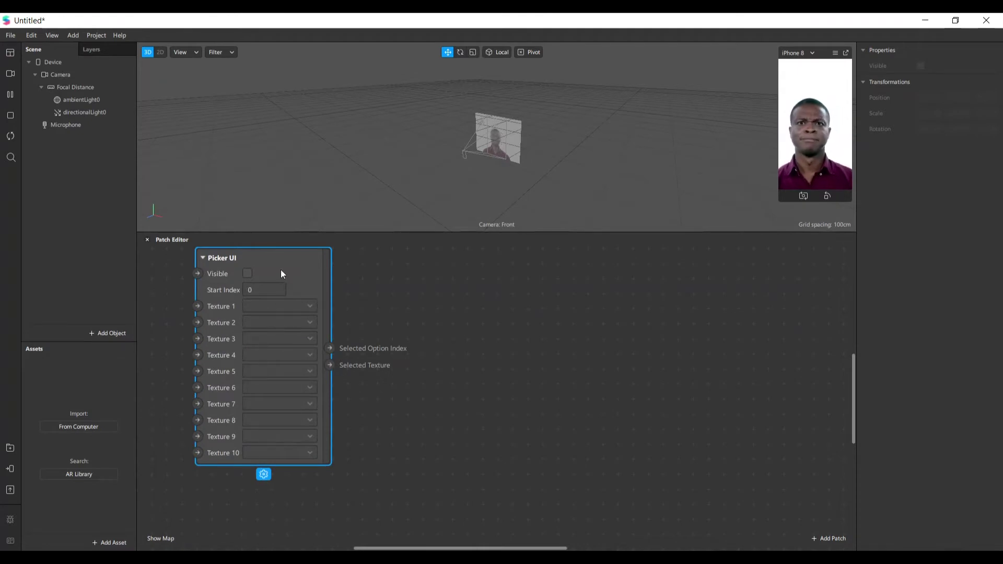
left_click_drag(282, 272, 296, 301)
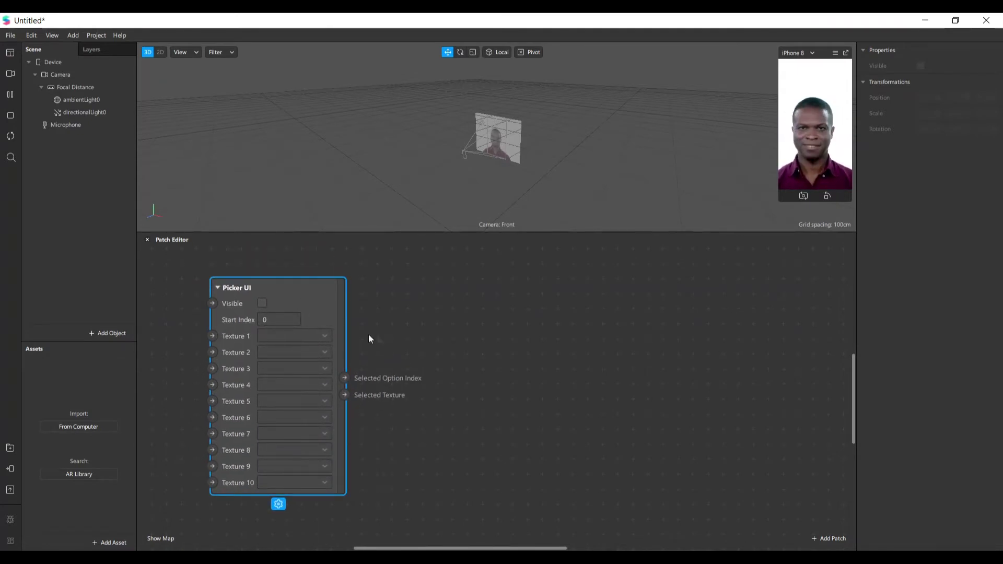
left_click(263, 304)
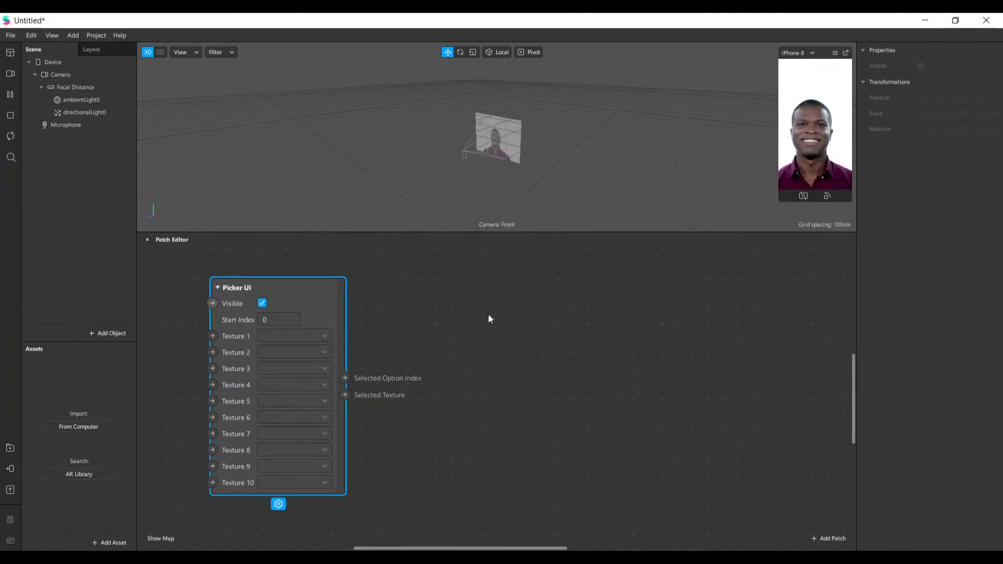
left_click(604, 446)
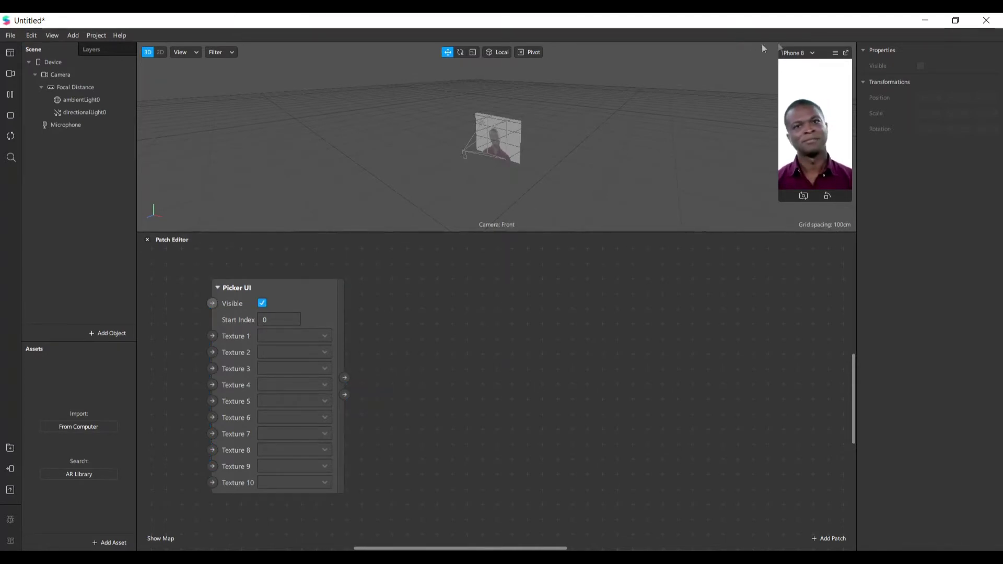
Step: Import the four desktop images bocaIcon, microphoneICon, no_sound_icon and speakerIcon into the project's assets
left_click(925, 21)
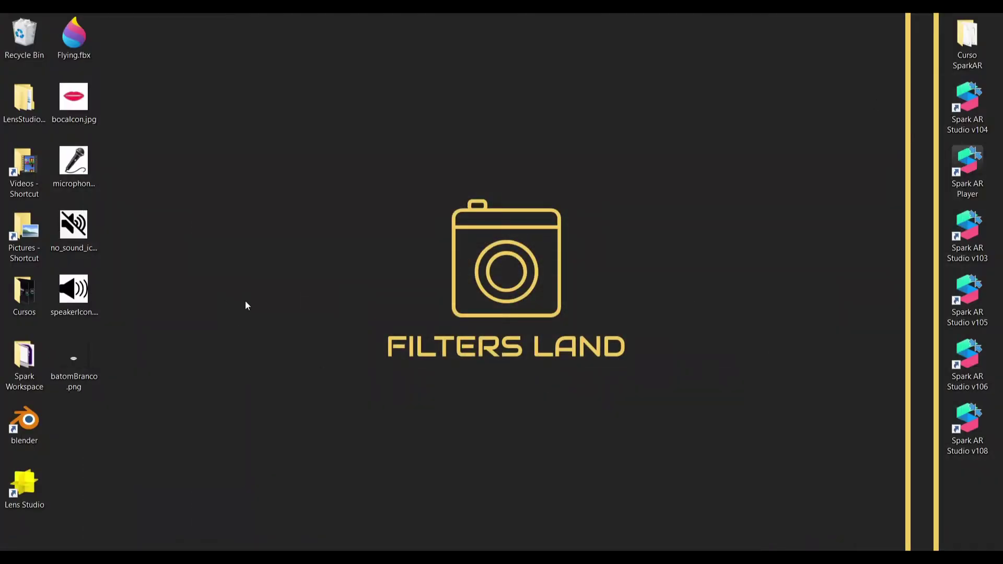
left_click_drag(172, 93, 59, 312)
left_click_drag(73, 109, 81, 366)
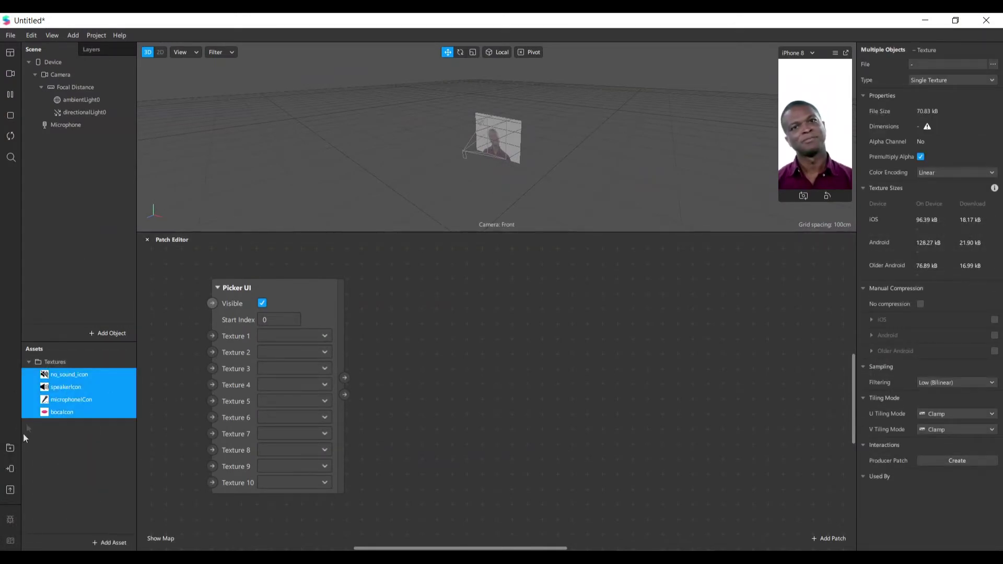
left_click(56, 430)
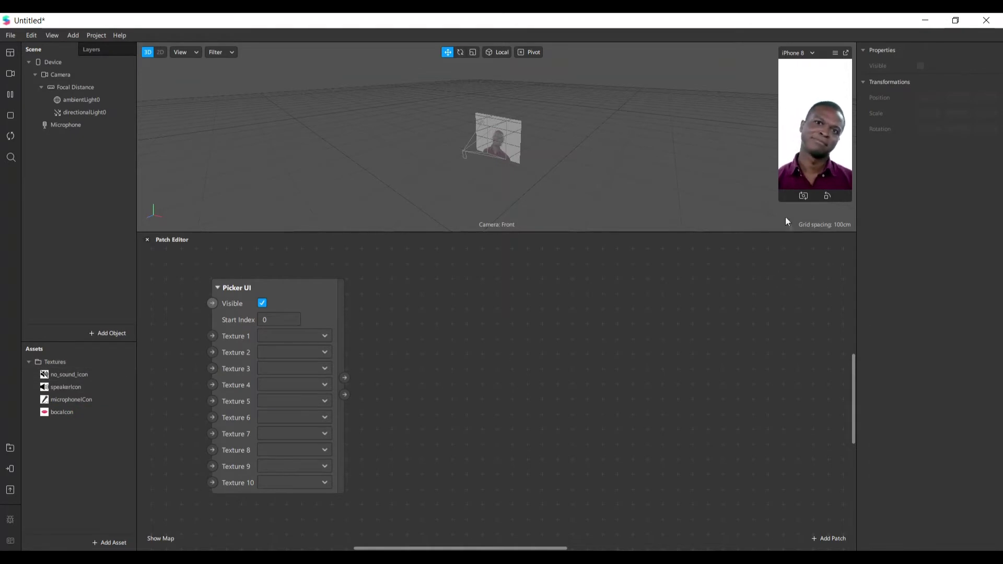
Step: Enlarge the simulator preview and review each of the four imported icon textures
left_click_drag(782, 208, 637, 425)
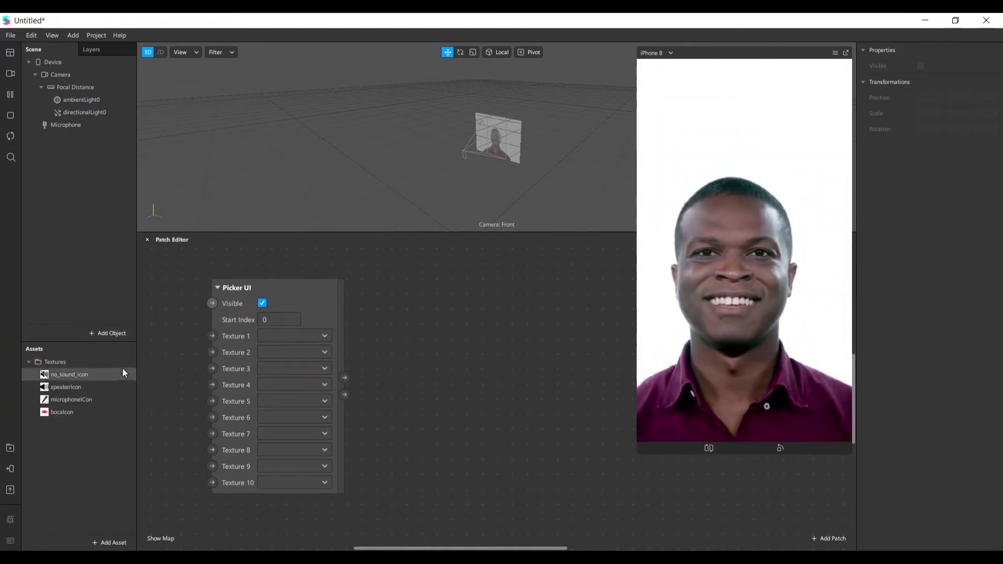
left_click(77, 375)
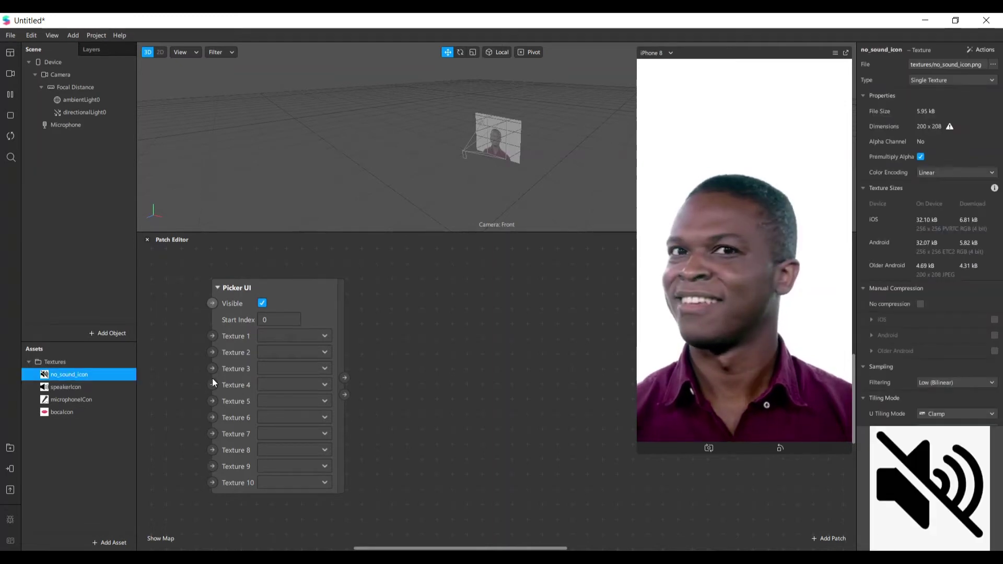
left_click(71, 384)
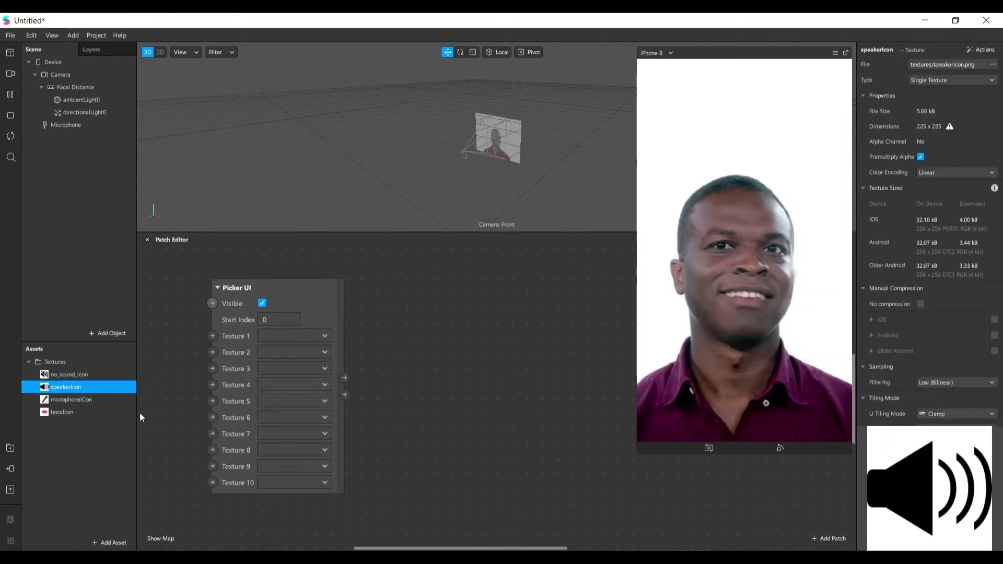
left_click(70, 406)
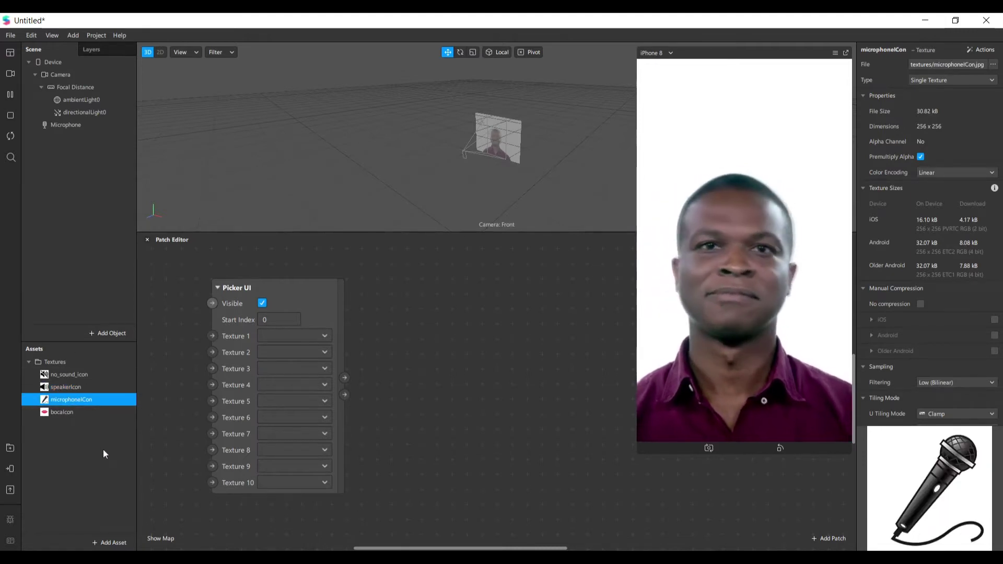
left_click(77, 414)
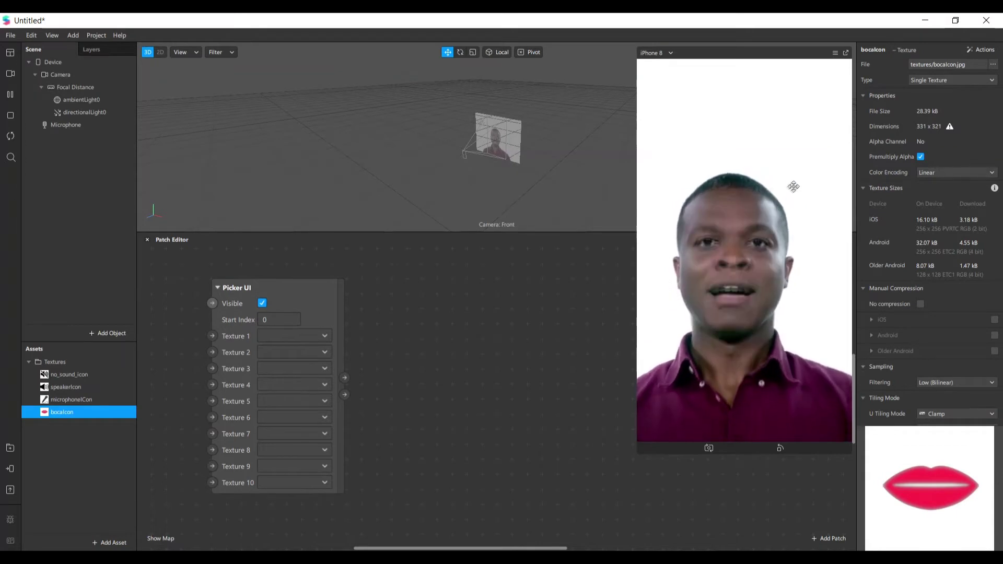
Step: Assign no_sound_icon, speakerIcon, microphoneICon and bocaIcon to Textures 1 to 4 of the Picker UI patch, and restart the effect
left_click(66, 375)
left_click(316, 336)
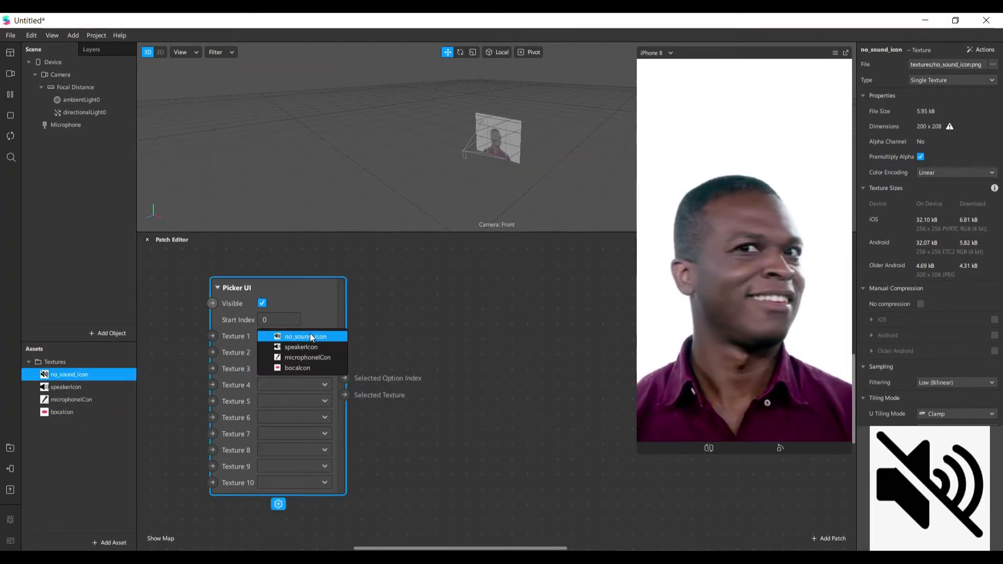
left_click(312, 339)
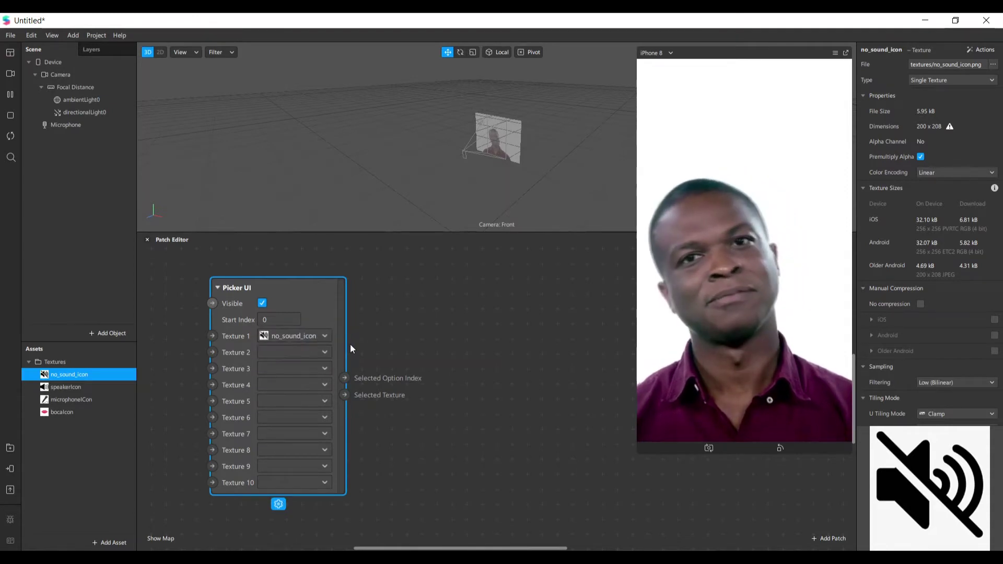
left_click(315, 352)
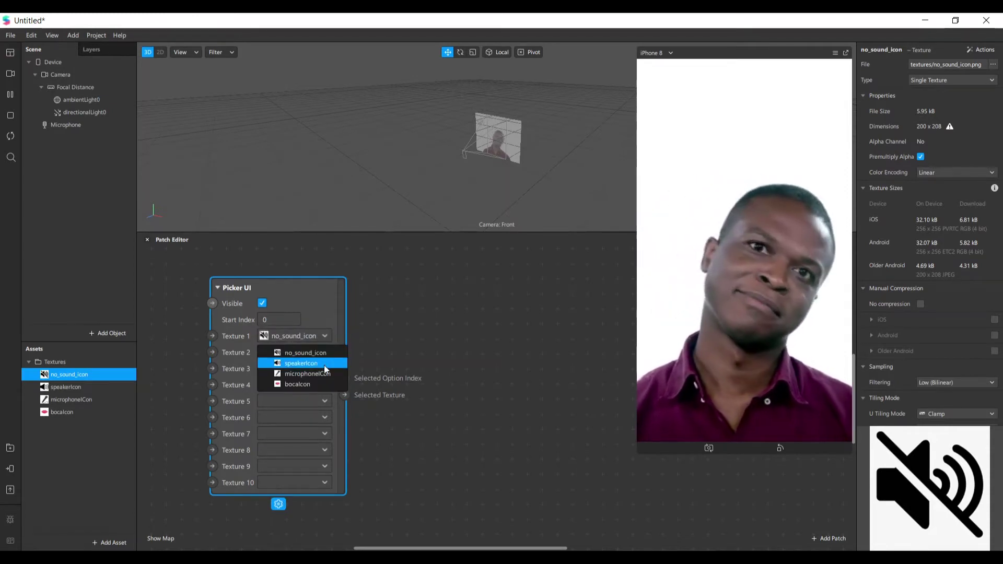
left_click(324, 366)
left_click(324, 366)
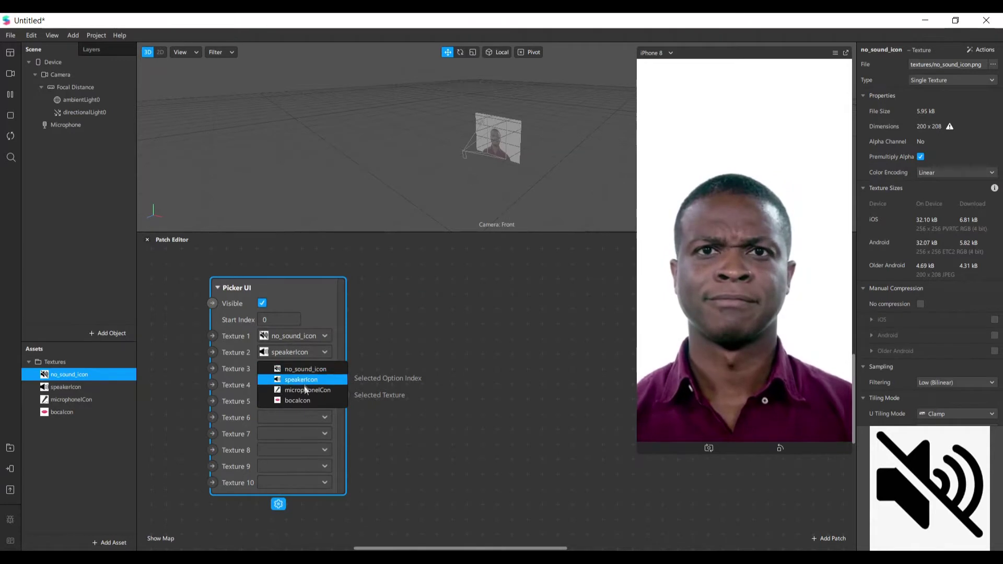
left_click(305, 391)
left_click(300, 386)
left_click(308, 416)
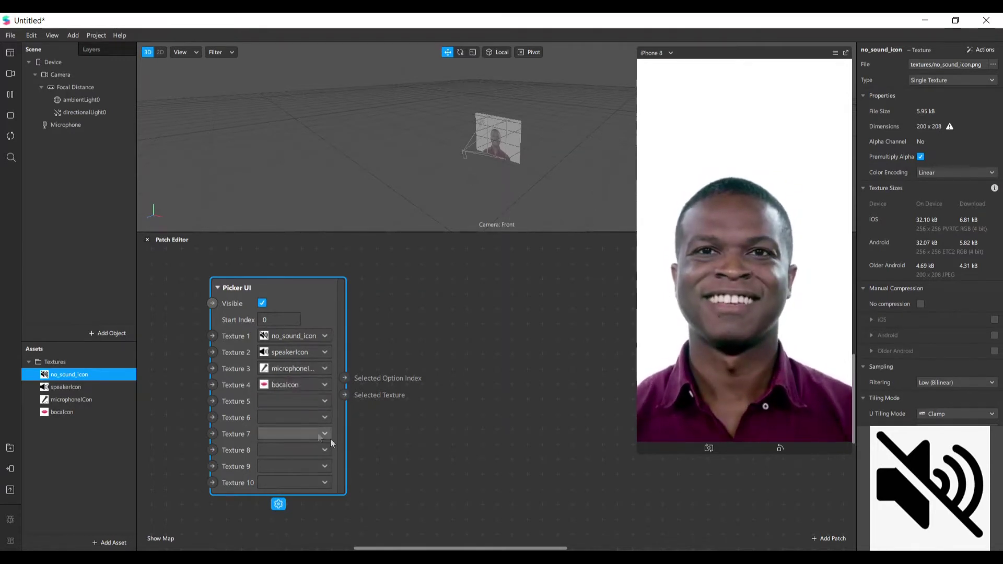
left_click(10, 137)
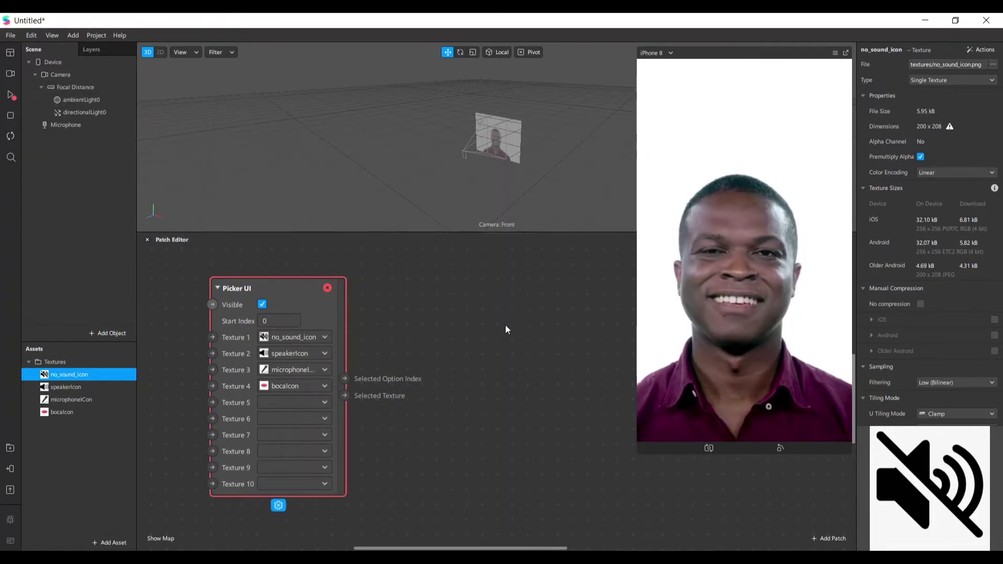
Step: Enable No compression for all four icon textures together
left_click(77, 413)
left_click(74, 373)
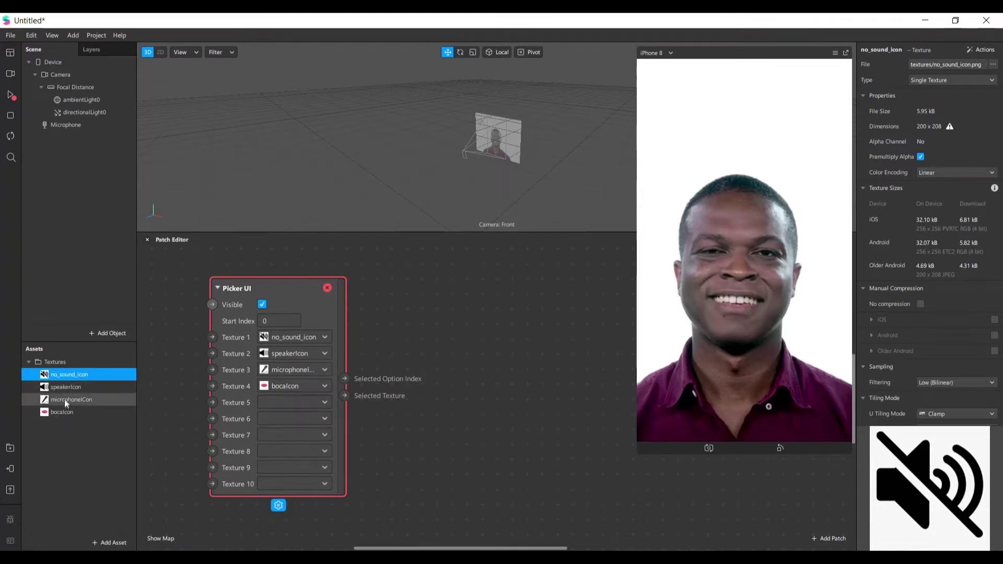
left_click(65, 415, "shift")
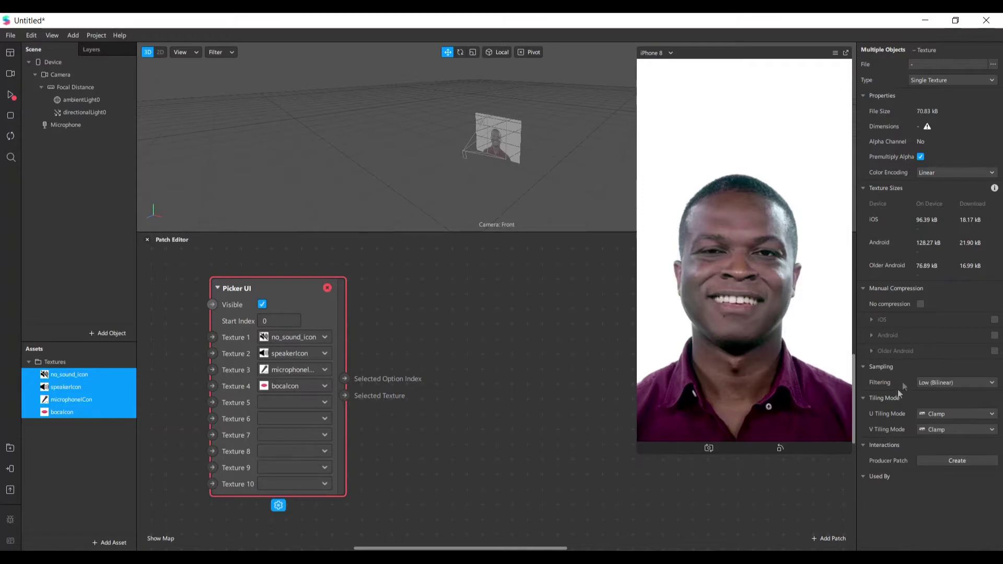
left_click(921, 305)
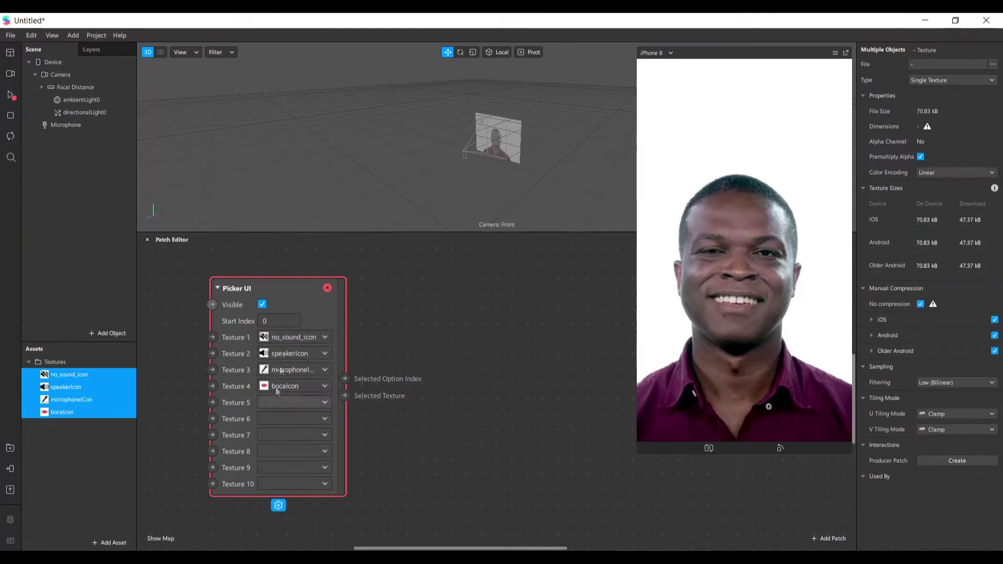
left_click(466, 412)
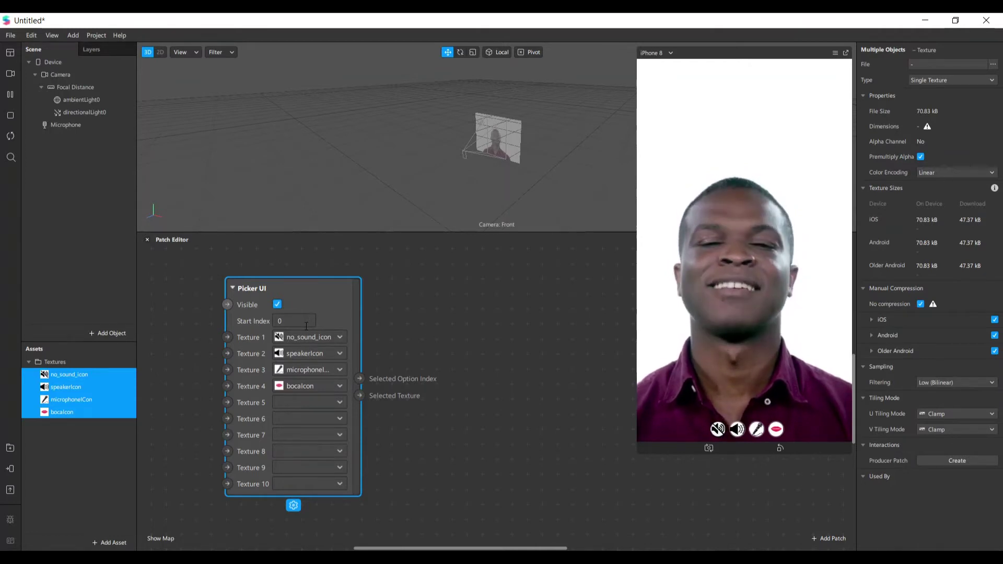
scroll(307, 326, "up", 3)
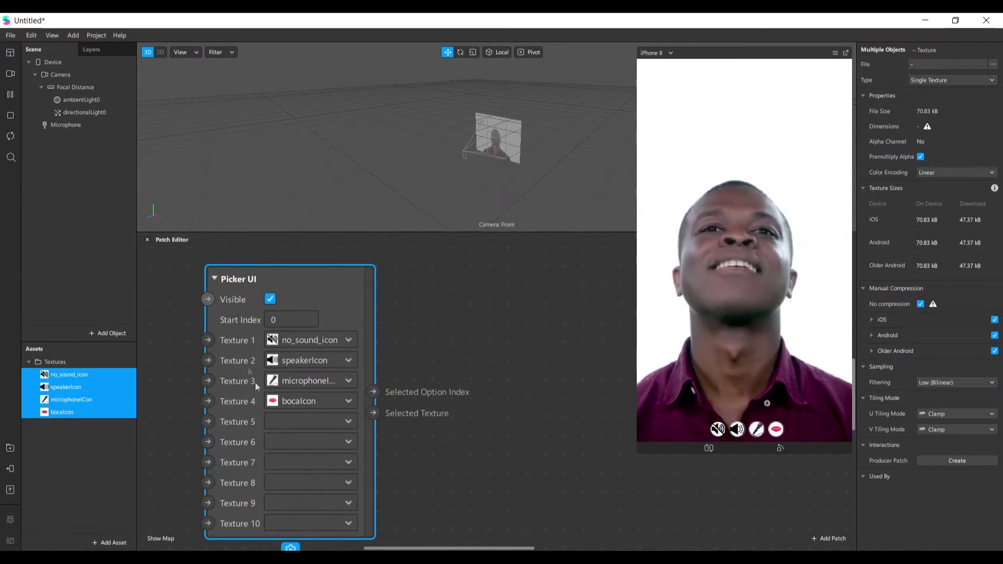
left_click_drag(373, 414, 500, 335)
left_click(473, 437)
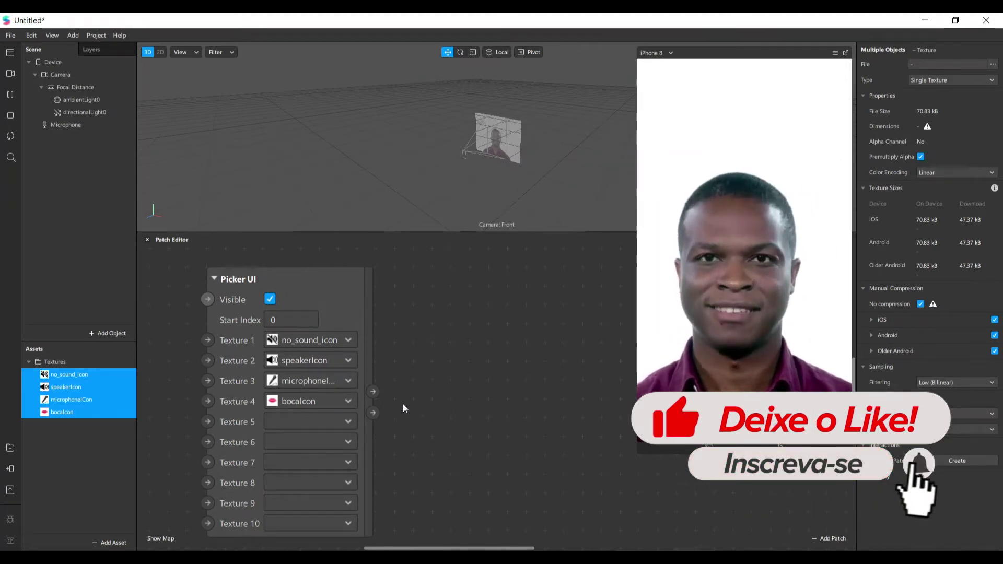
Step: Add a Value patch fed by the Picker UI's Selected Option Index output and place it beside the picker
left_click_drag(375, 393, 436, 359)
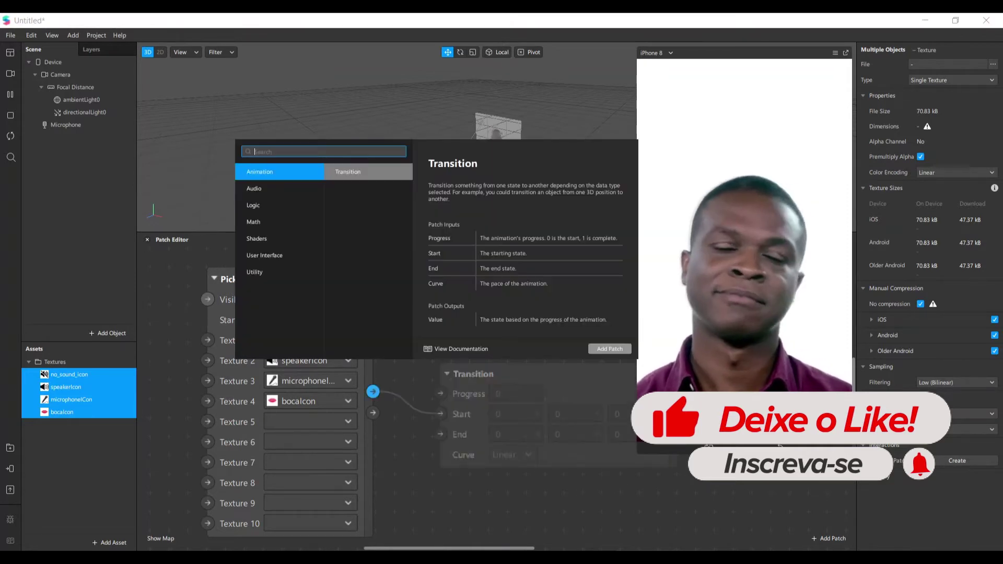
key("Escape")
scroll(376, 405, "up", 1)
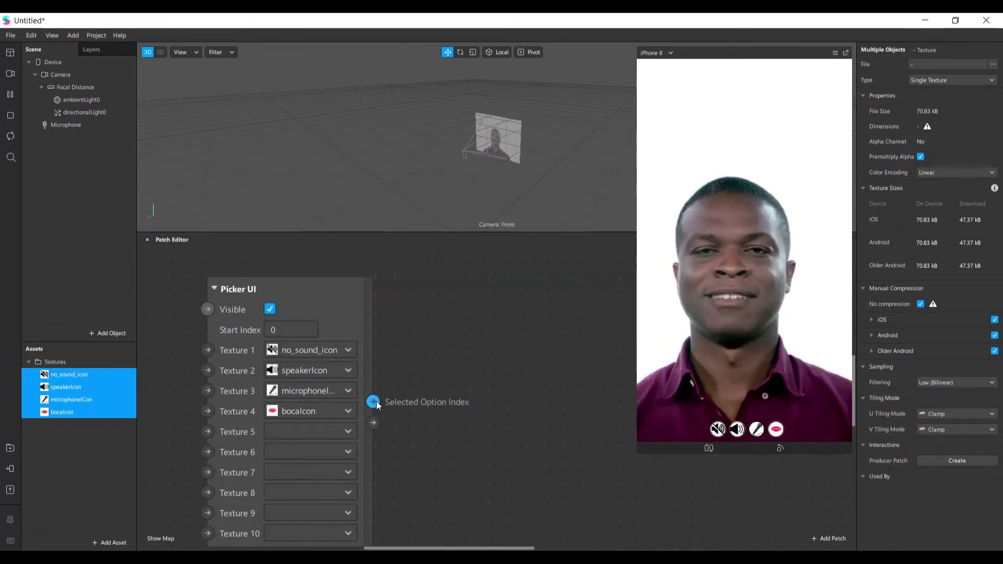
left_click_drag(514, 352, 510, 351)
type("valu")
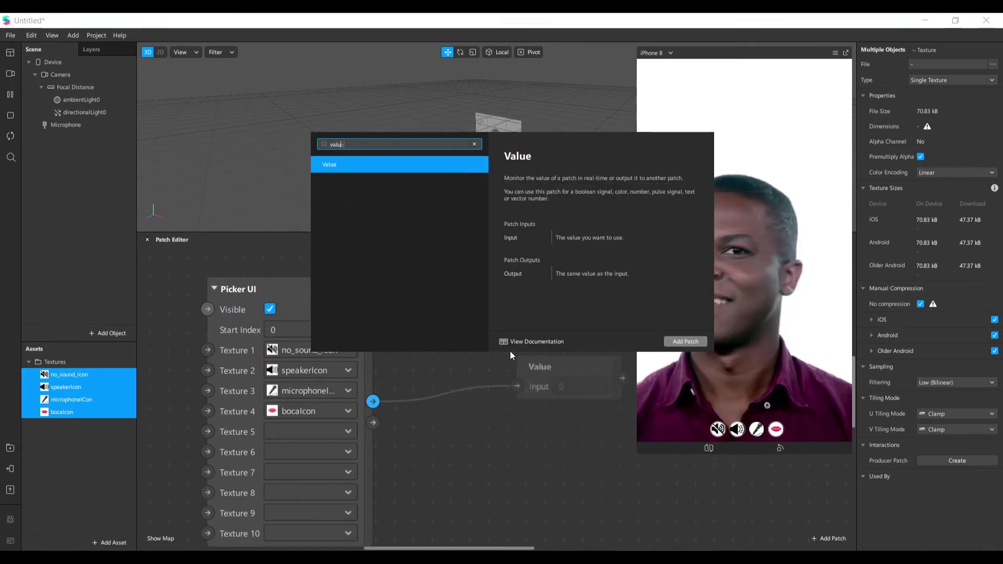
key("Return")
left_click_drag(550, 370, 503, 367)
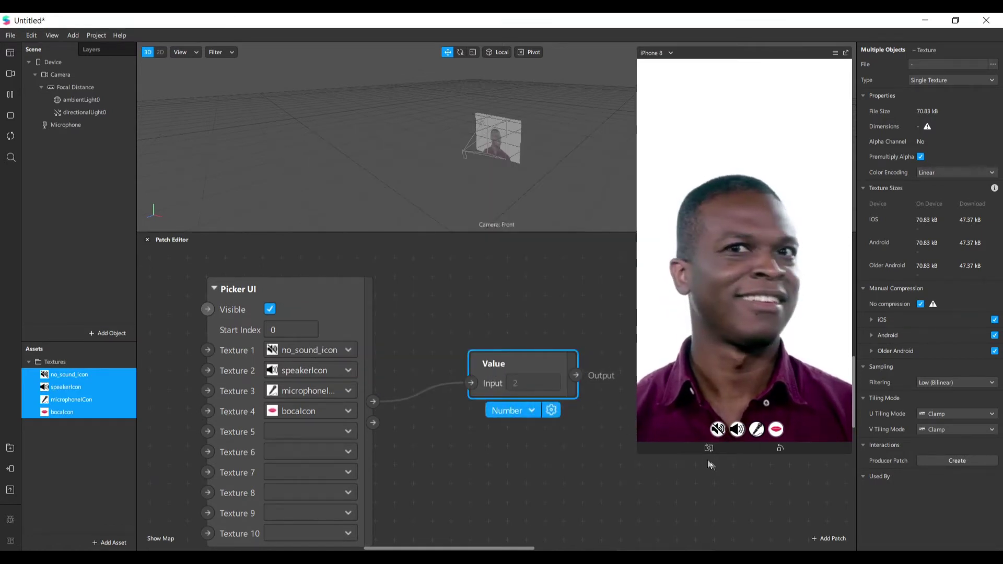
scroll(638, 417, "up", 3)
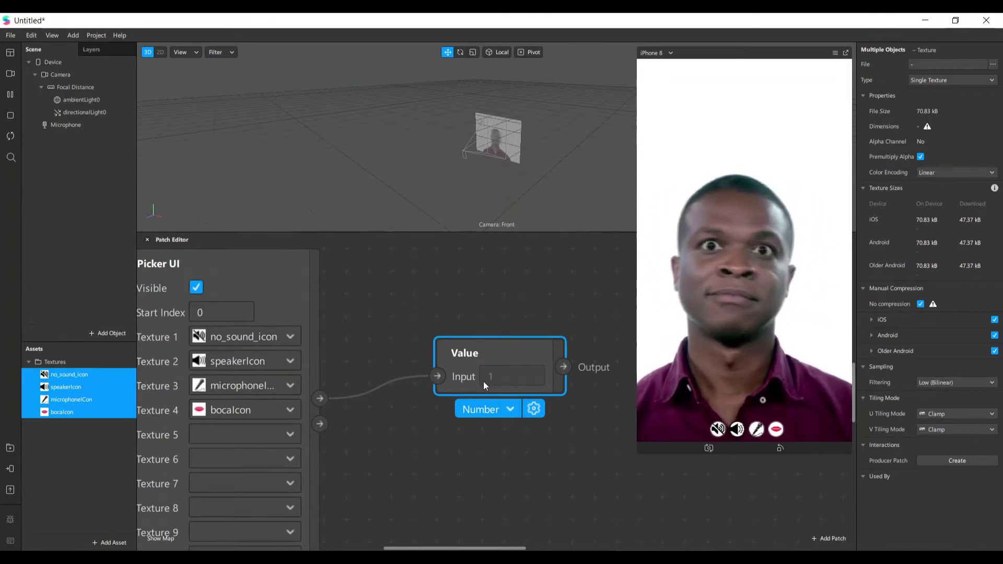
left_click_drag(437, 358, 497, 368)
scroll(483, 379, "down", 5)
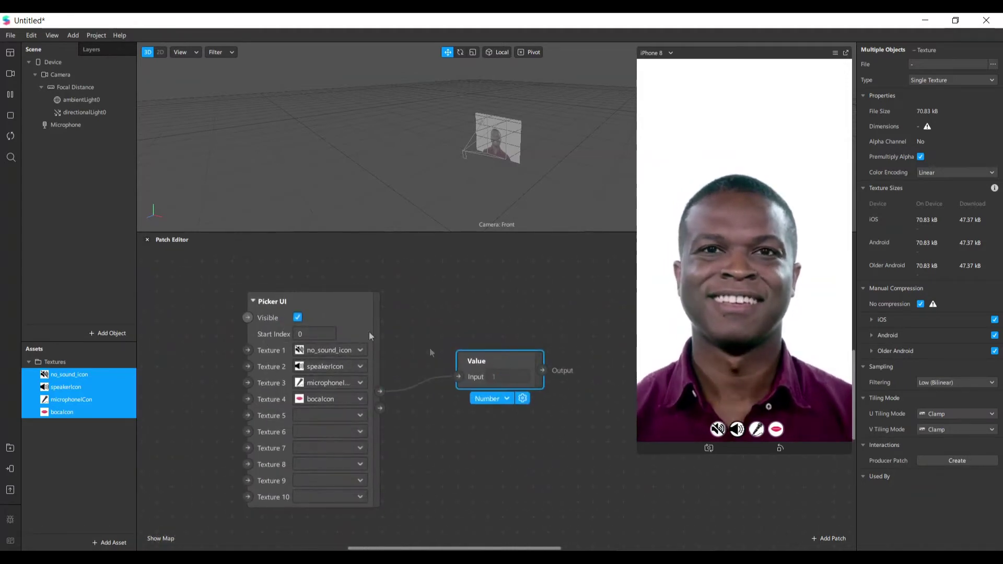
Step: Import the free 90s Sitcom Theme End 01 audio from the AR Library's Music and Sound section
left_click(109, 542)
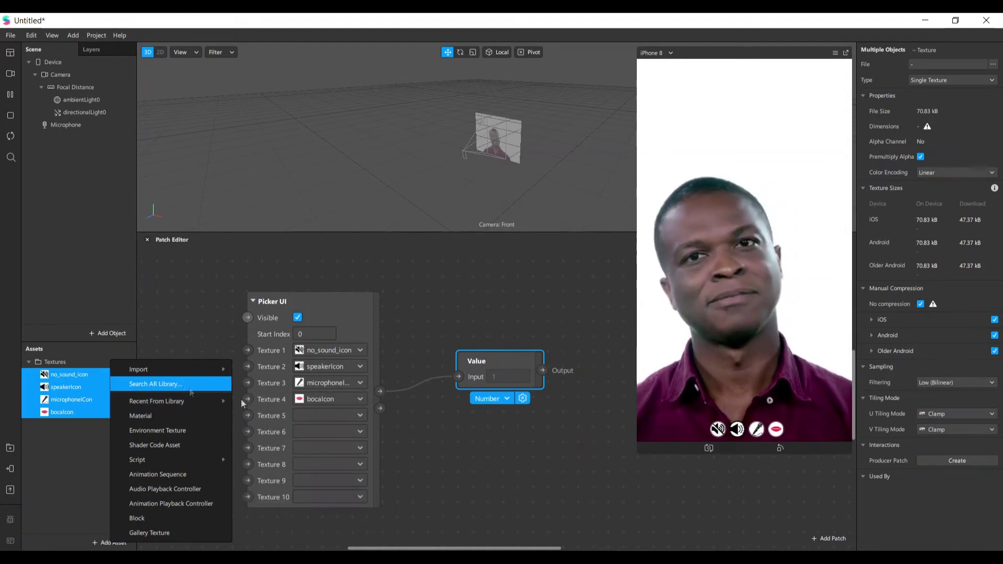
left_click(190, 392)
left_click(303, 222)
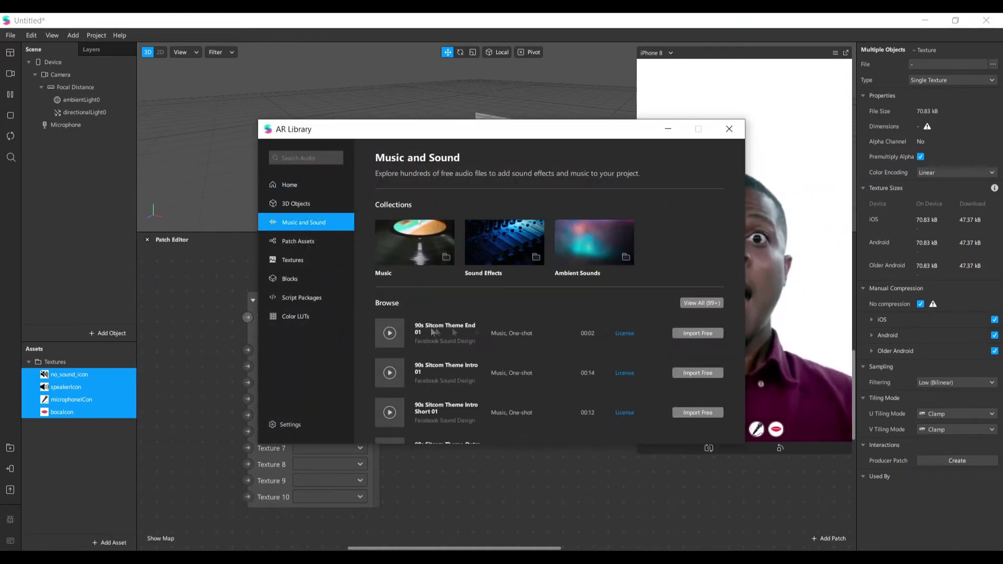
left_click(729, 129)
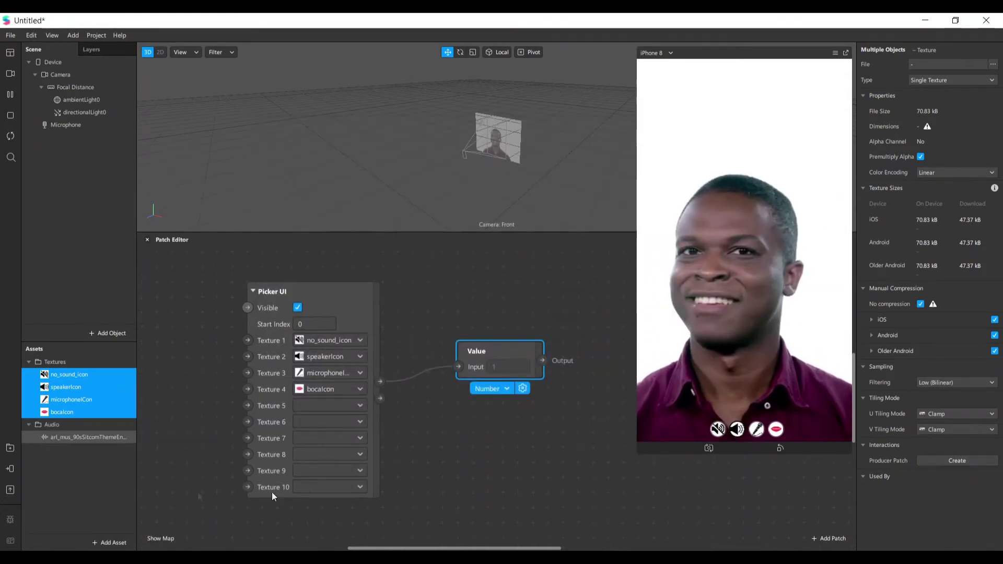
left_click(68, 438)
left_click(87, 465)
scroll(155, 373, "up", 2)
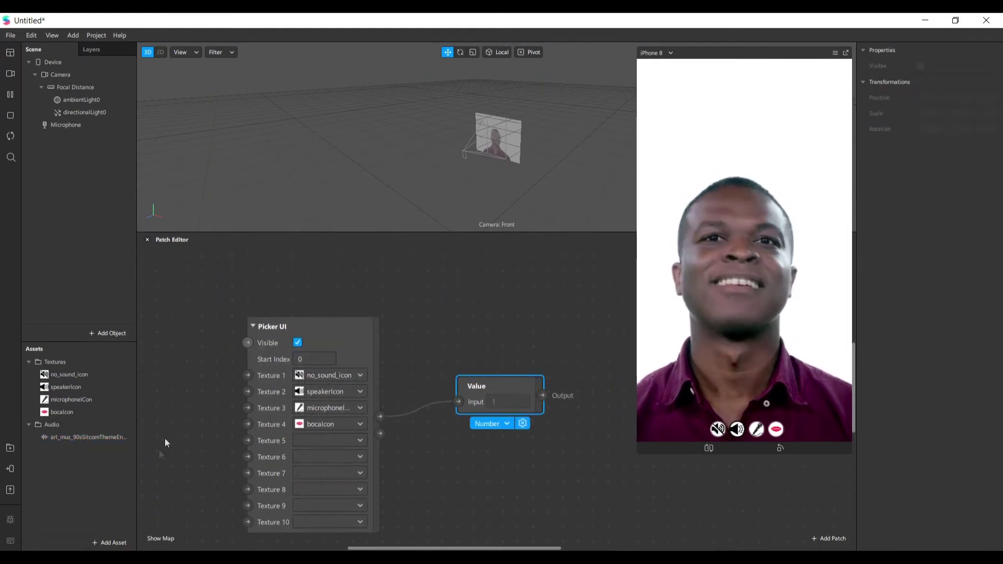
Step: Import the batomBranco image from the desktop into the project's assets
key("super+d")
left_click(107, 363)
left_click_drag(66, 358, 601, 433)
left_click_drag(602, 552, 61, 444)
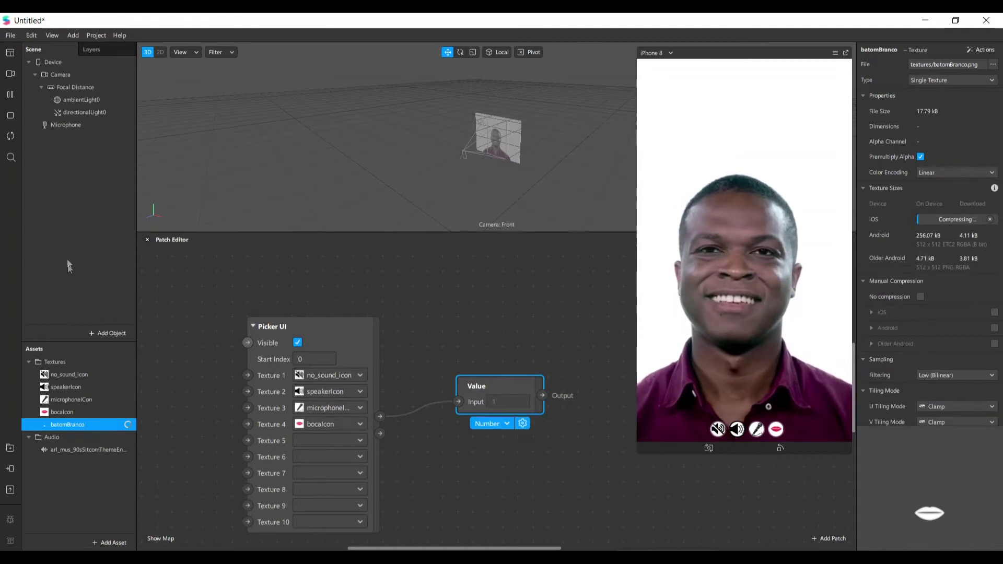
Step: Add a Face Mesh to the scene and rename it batom
left_click(98, 333)
type("face")
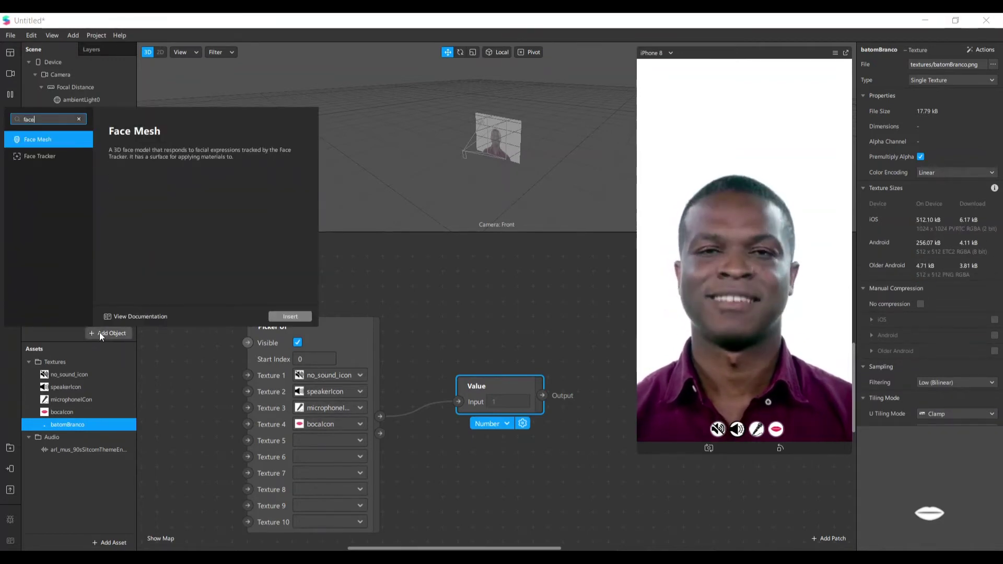
type("m")
key("BackSpace")
key("Return")
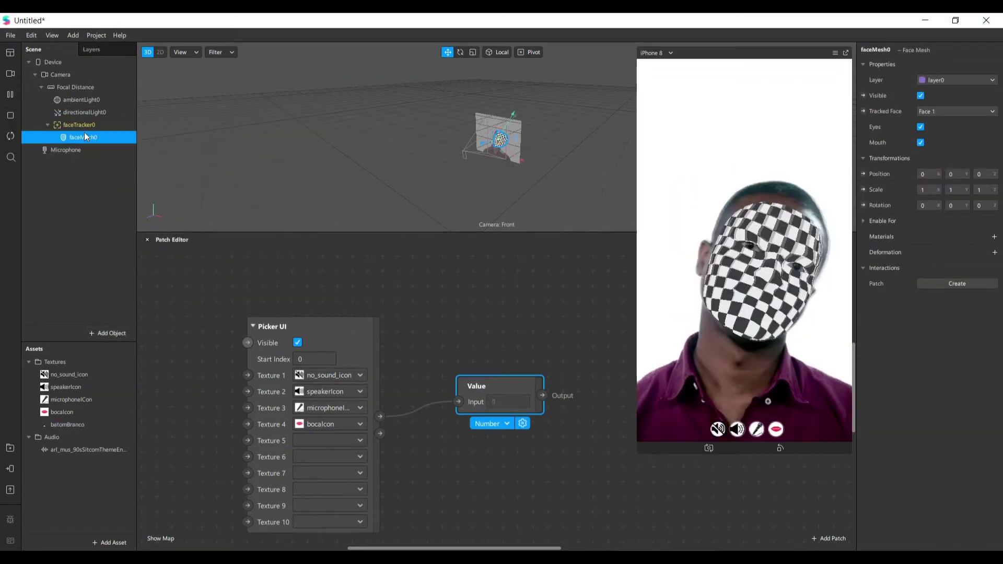
double_click(84, 135)
type("batom")
key("Return")
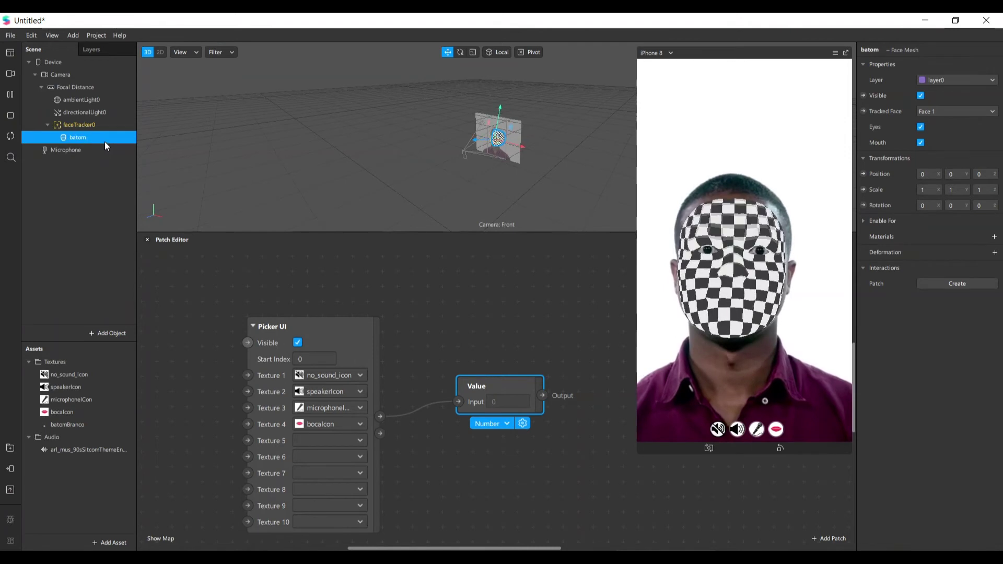
Step: Create a new material for the batom face mesh and rename it batom_mat
left_click(994, 237)
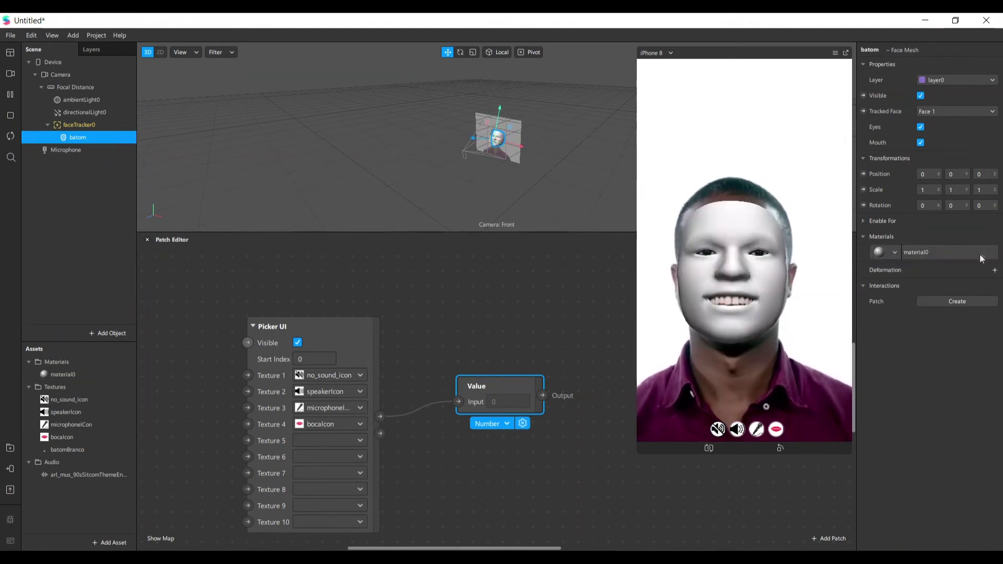
left_click(895, 253)
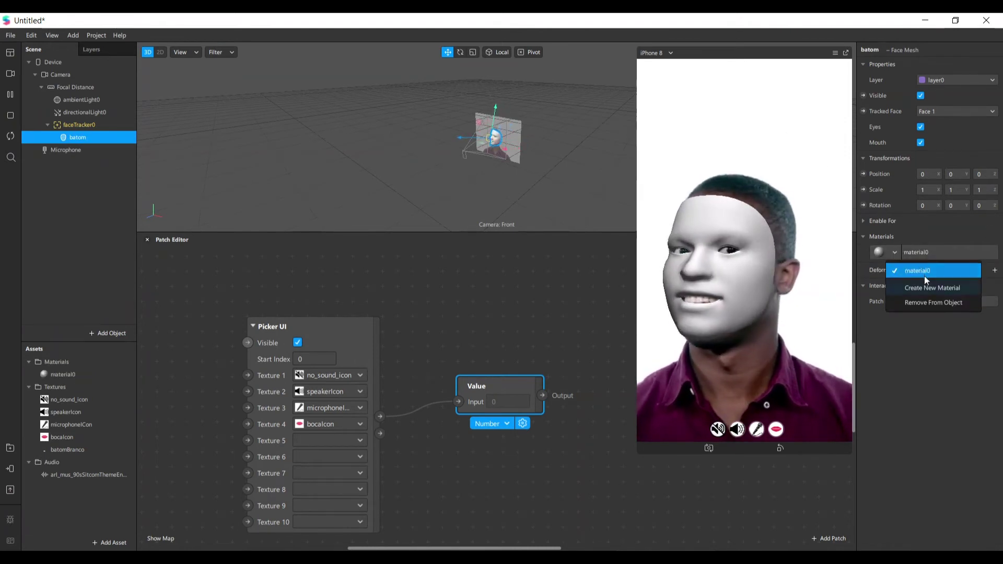
left_click(951, 270)
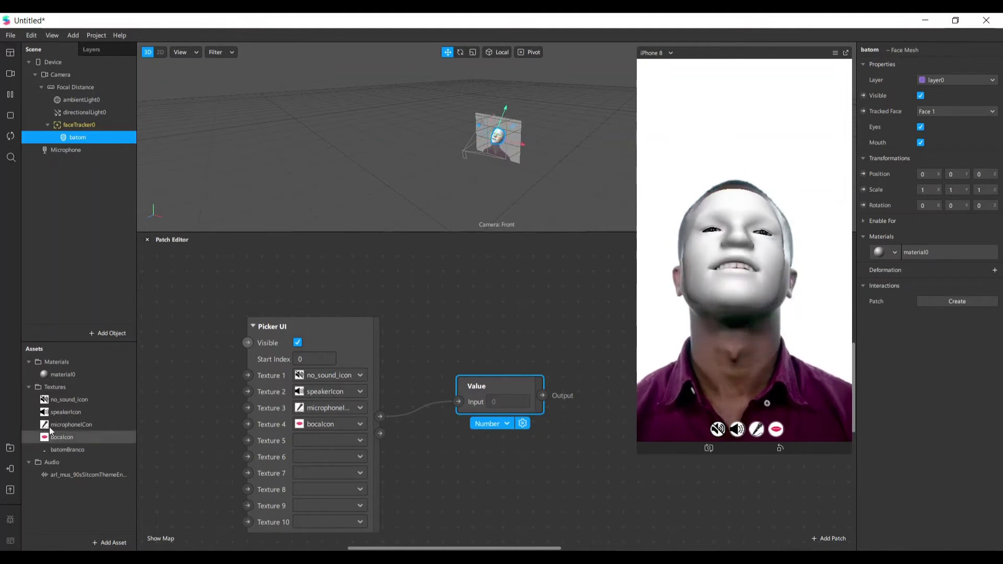
double_click(60, 374)
type("batom_mat")
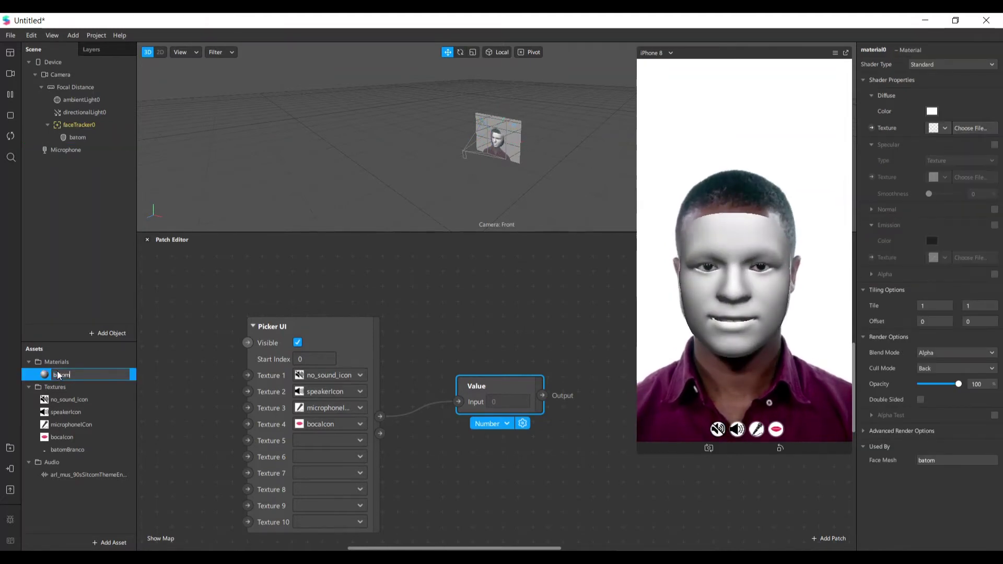
key("Return")
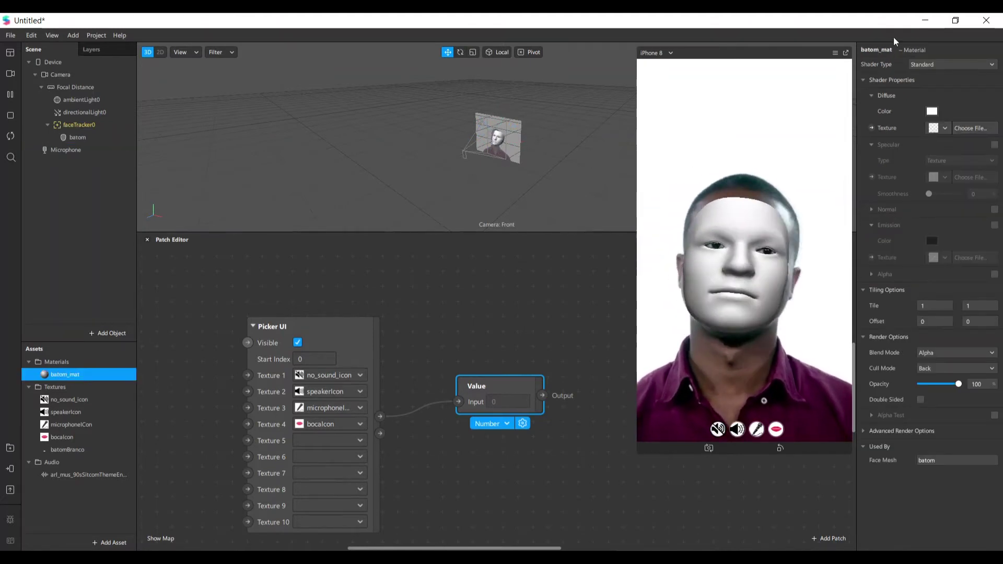
Step: Set batom_mat's shader type to Flat and its diffuse texture to batomBranco
left_click(935, 64)
key("Return")
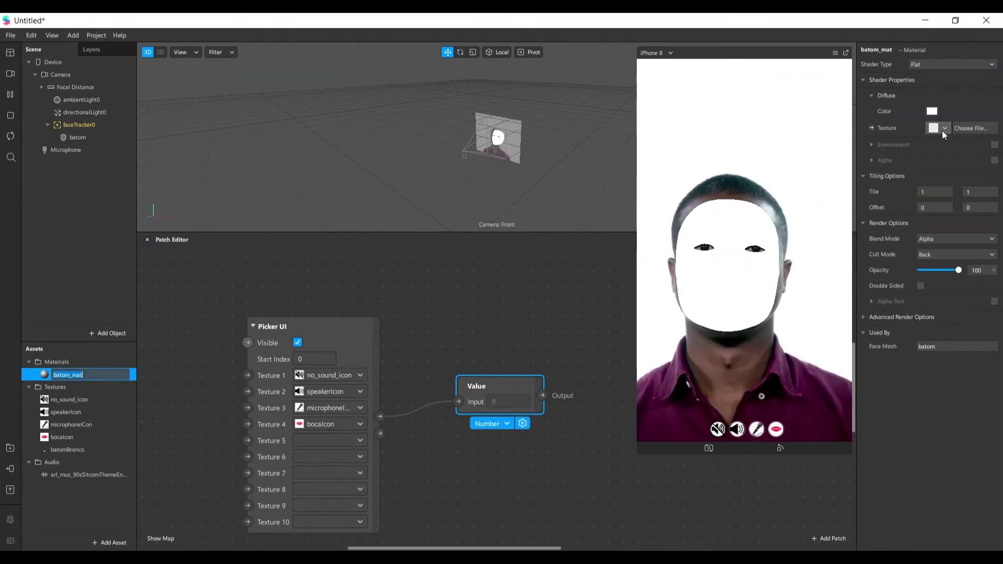
left_click(945, 128)
left_click(946, 205)
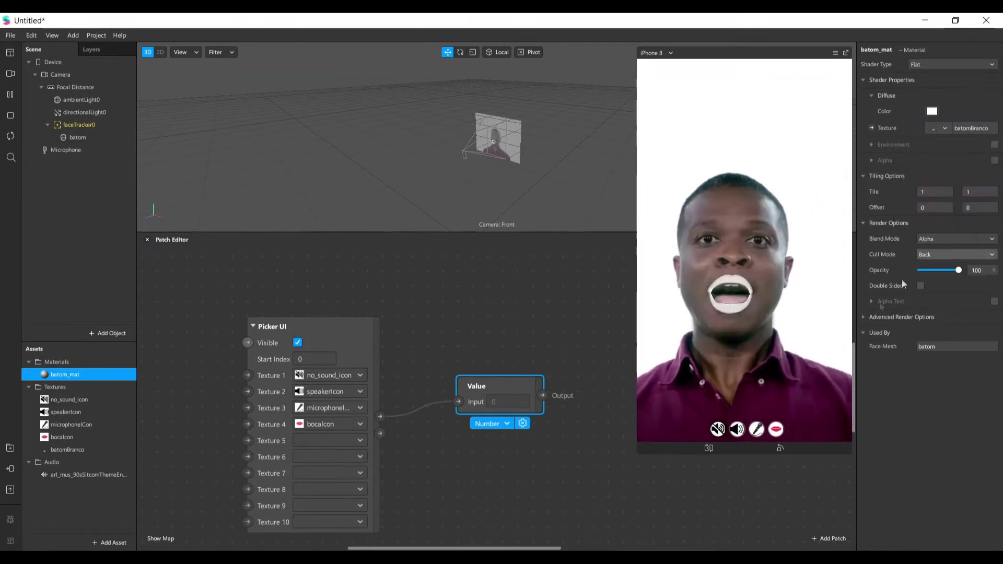
Step: Set batom_mat's diffuse color to red and its blend mode to Multiply
left_click(932, 111)
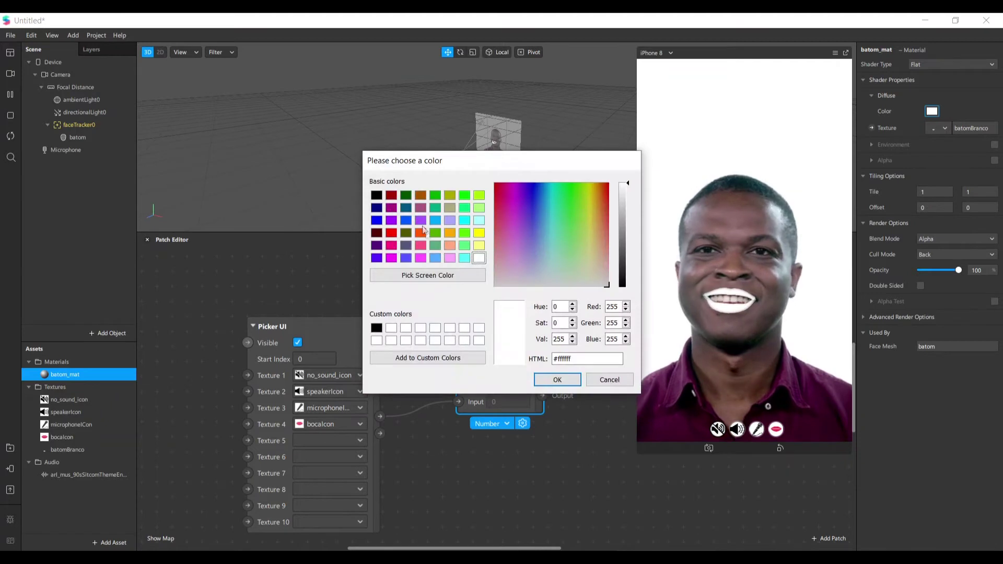
left_click(394, 234)
left_click(556, 376)
left_click(967, 239)
left_click(951, 280)
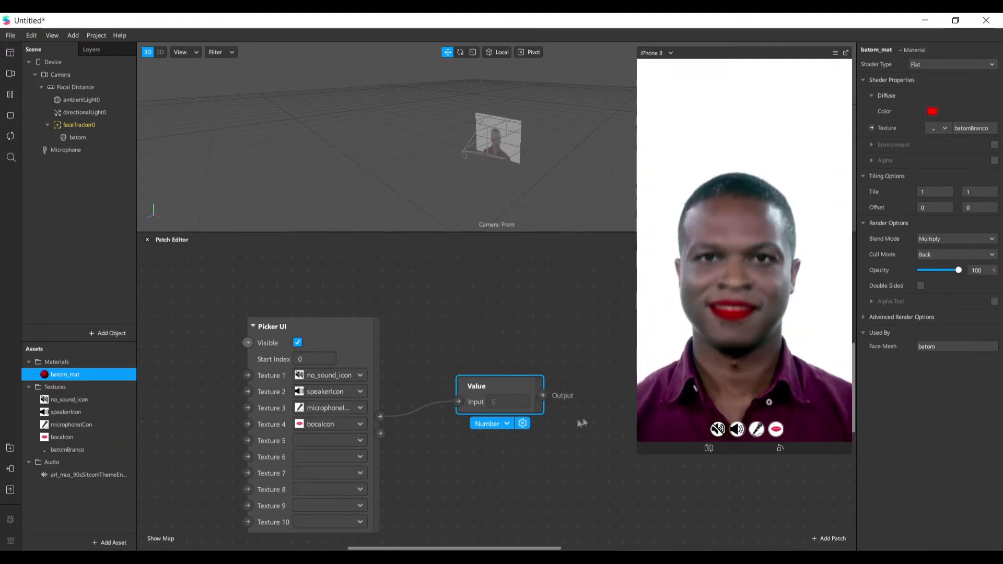
Step: Generate the multi-clip patches for the imported sitcom audio file and move the patch group below and clear of the Value patch
left_click(583, 434)
scroll(210, 452, "down", 2)
scroll(210, 451, "up", 1)
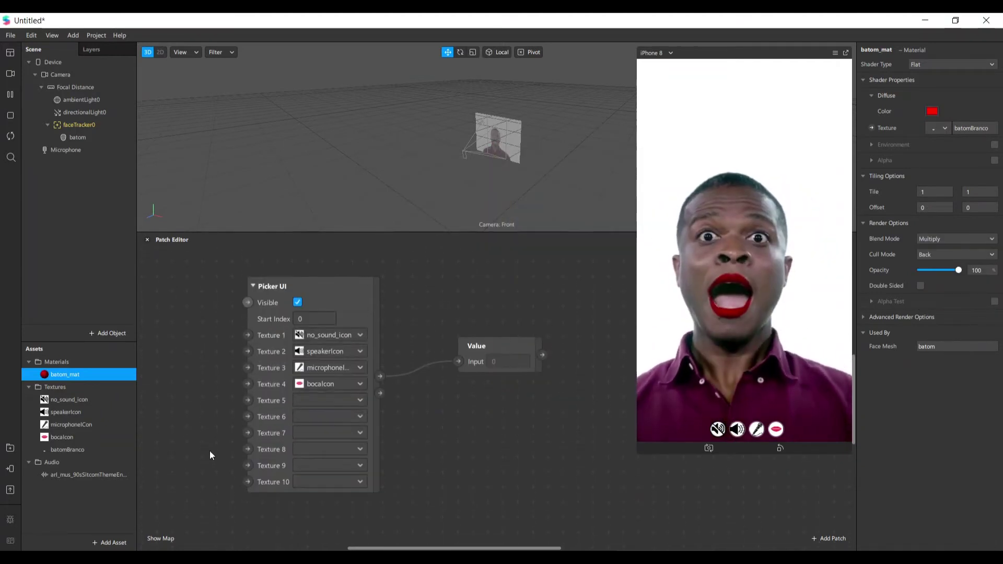
left_click(71, 476)
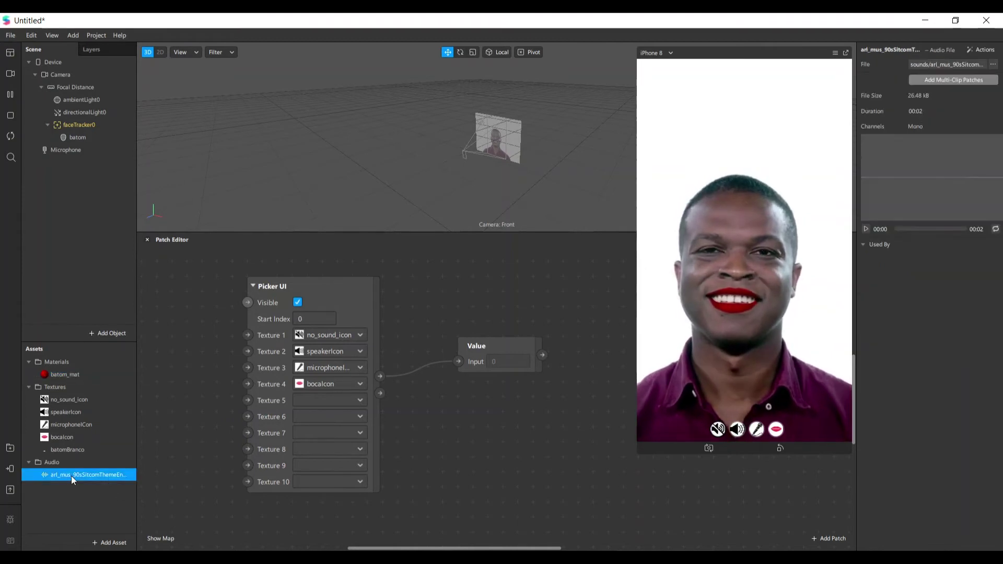
left_click(955, 80)
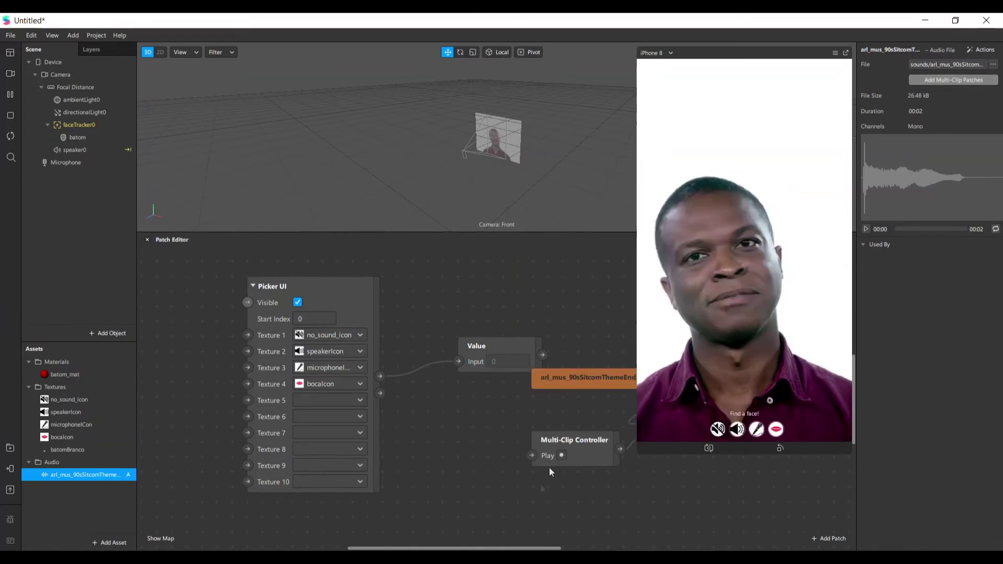
left_click_drag(516, 549, 566, 548)
left_click_drag(382, 346, 631, 526)
left_click_drag(524, 411, 492, 483)
scroll(565, 470, "down", 1)
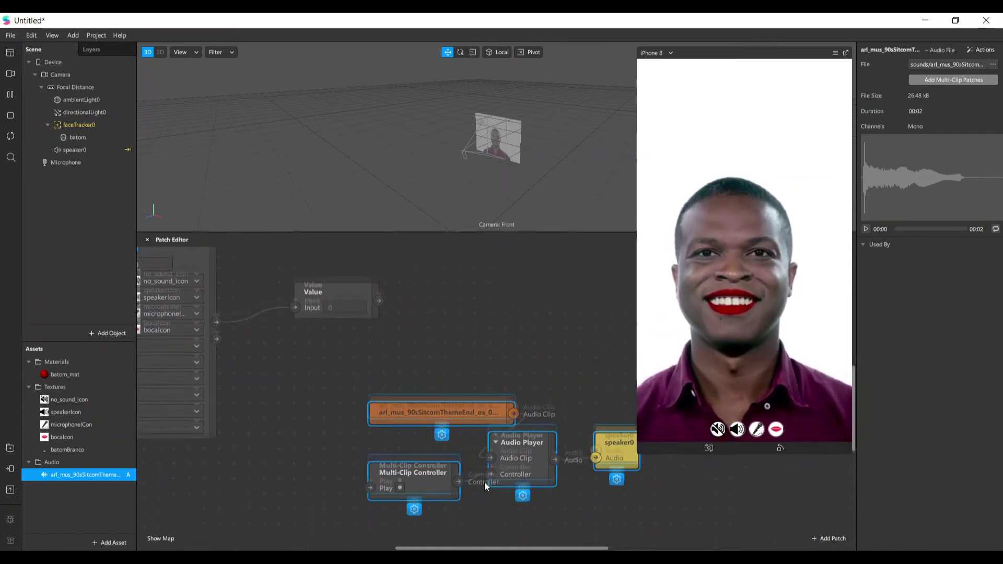
scroll(403, 447, "down", 1)
Step: Replace the Multi-Clip Controller with a Single-Clip Controller connected to the Audio Player's Controller input
left_click(366, 409)
left_click(397, 449)
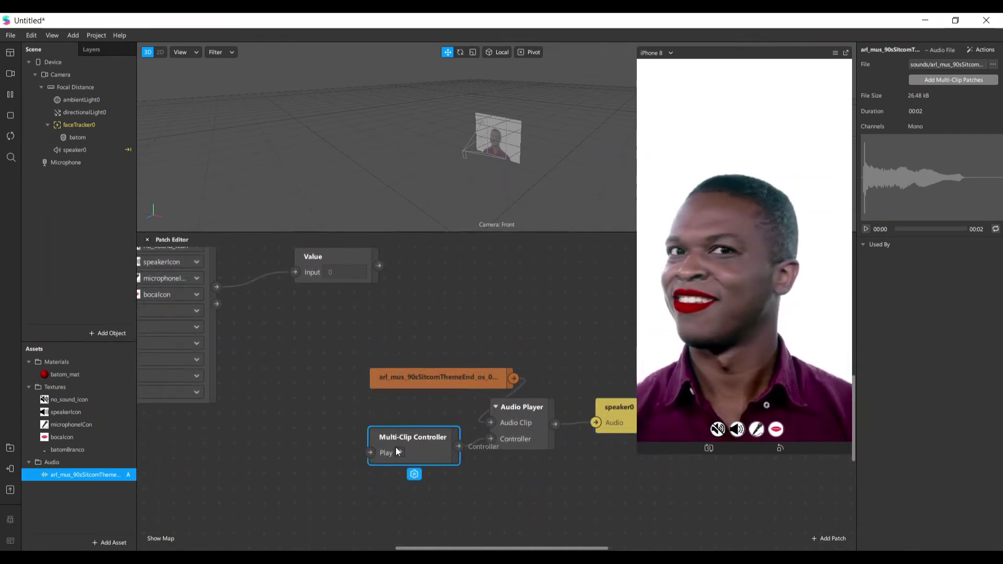
key("Delete")
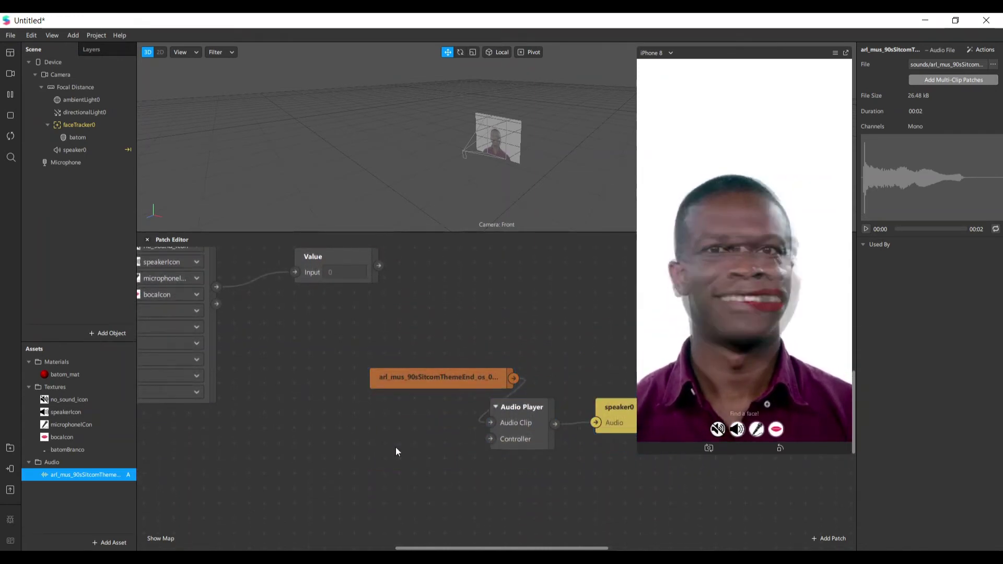
left_click(829, 538)
type("single")
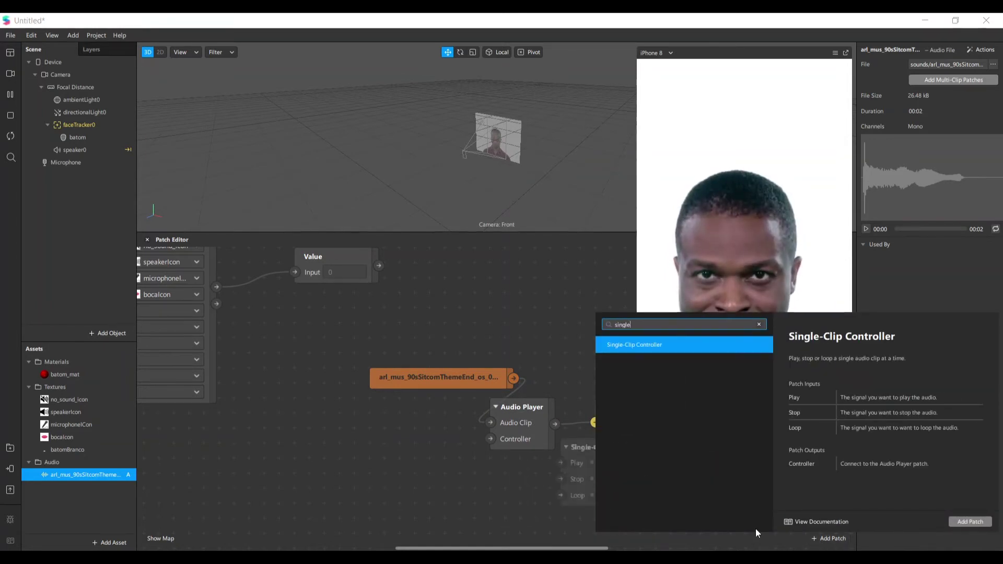
key("Return")
left_click_drag(603, 482, 489, 440)
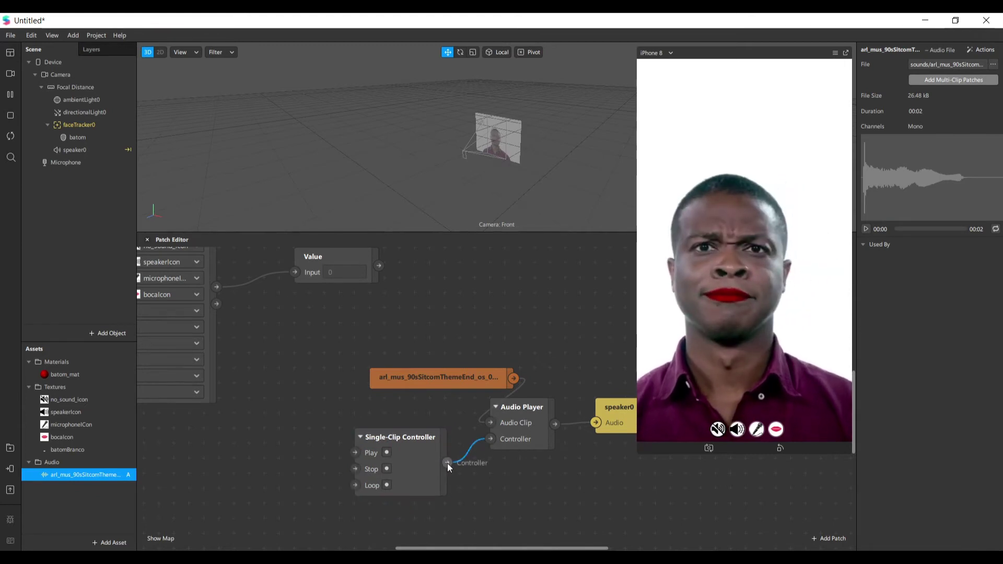
Step: Move the audio patches farther from the Value patch and shrink the simulator preview to free up workspace
left_click_drag(360, 360, 670, 528)
left_click_drag(412, 421, 548, 466)
left_click_drag(637, 268, 660, 268)
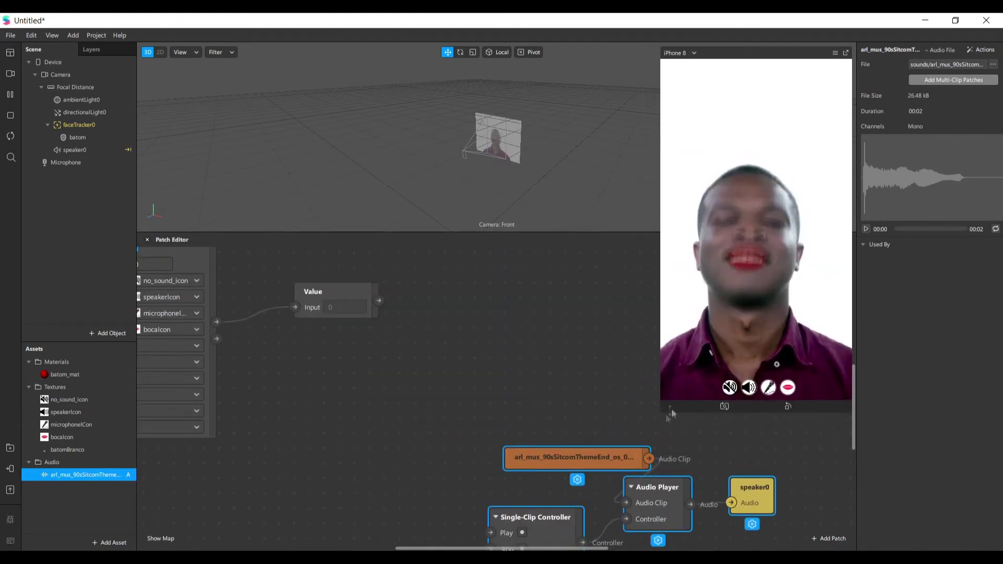
left_click_drag(601, 458, 631, 366)
scroll(460, 388, "up", 3)
left_click_drag(663, 527, 693, 495)
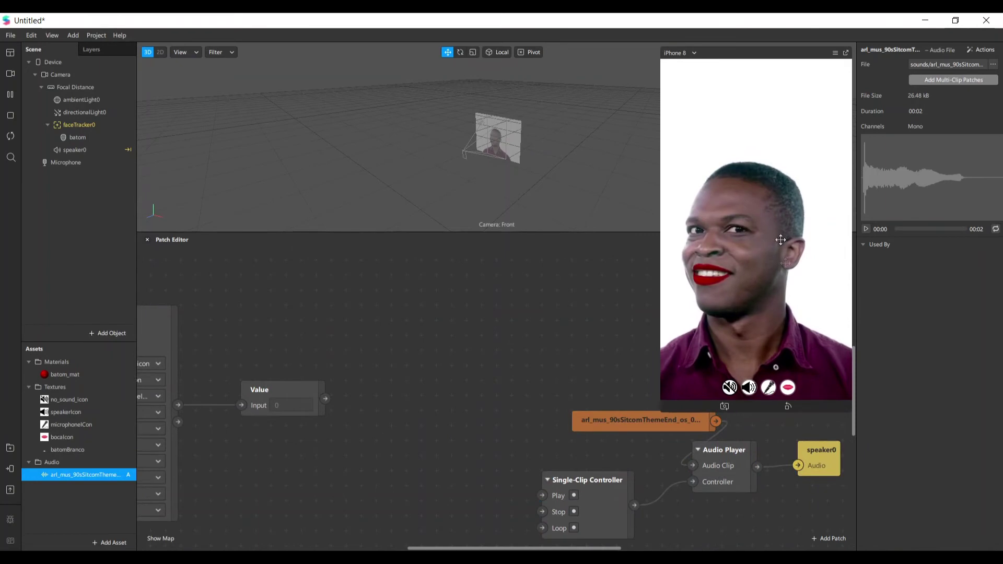
Step: Bring the Picker UI into view and choose the microphone option in the simulator to test the Value patch
left_click_drag(512, 548, 480, 548)
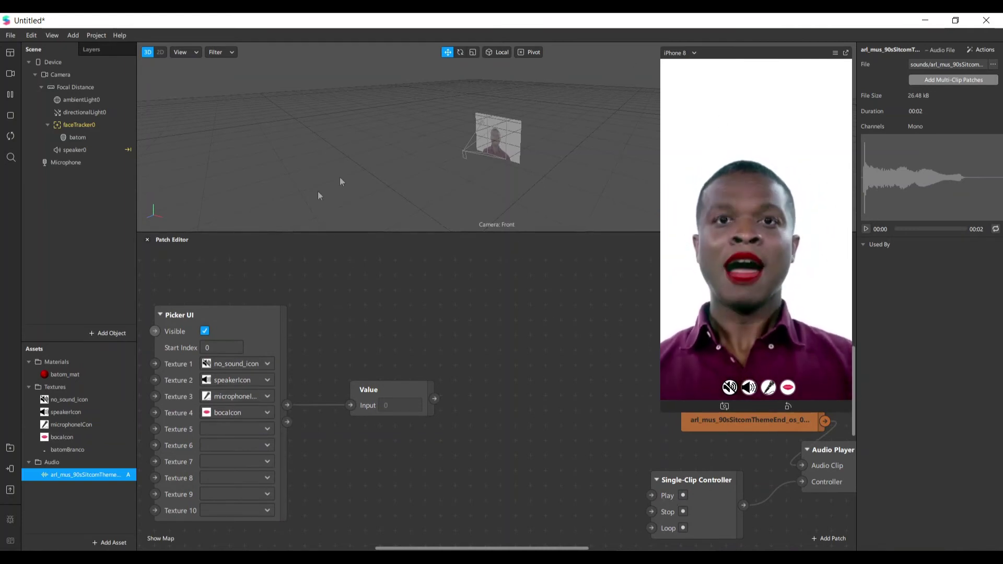
left_click(773, 391)
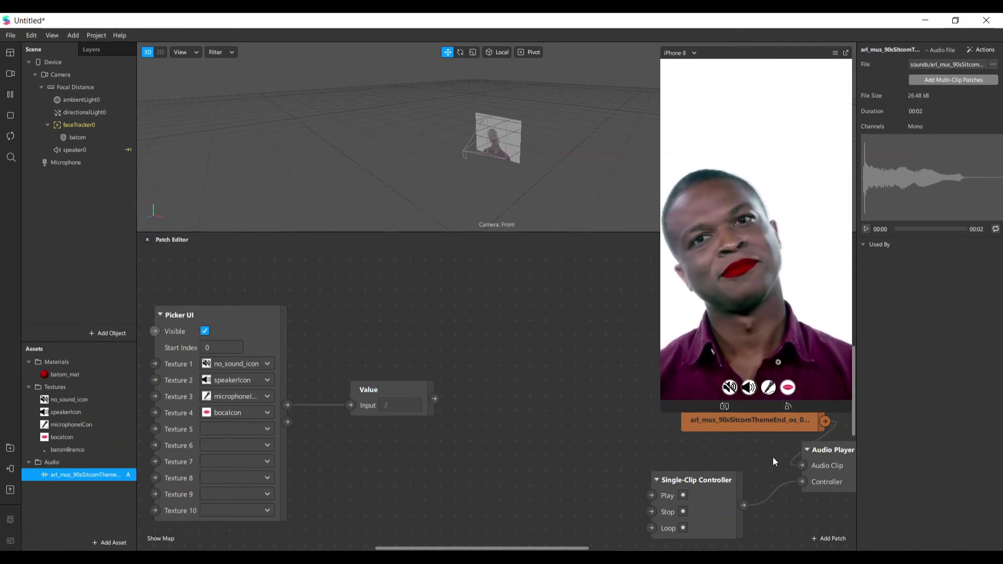
Step: Choose the lips option in the simulator to test the Value patch, and bring the audio patches into view
left_click(789, 389)
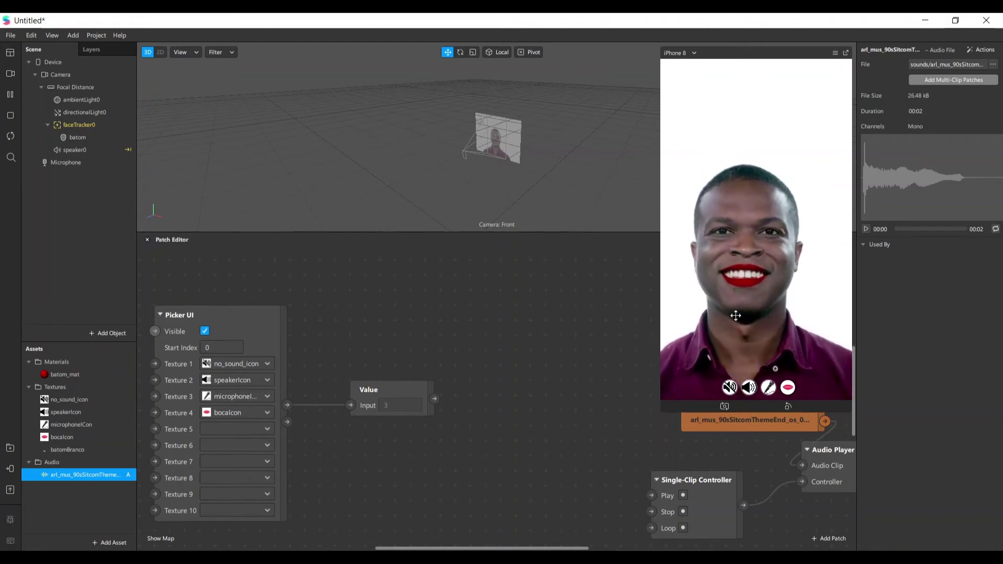
scroll(465, 431, "up", 3)
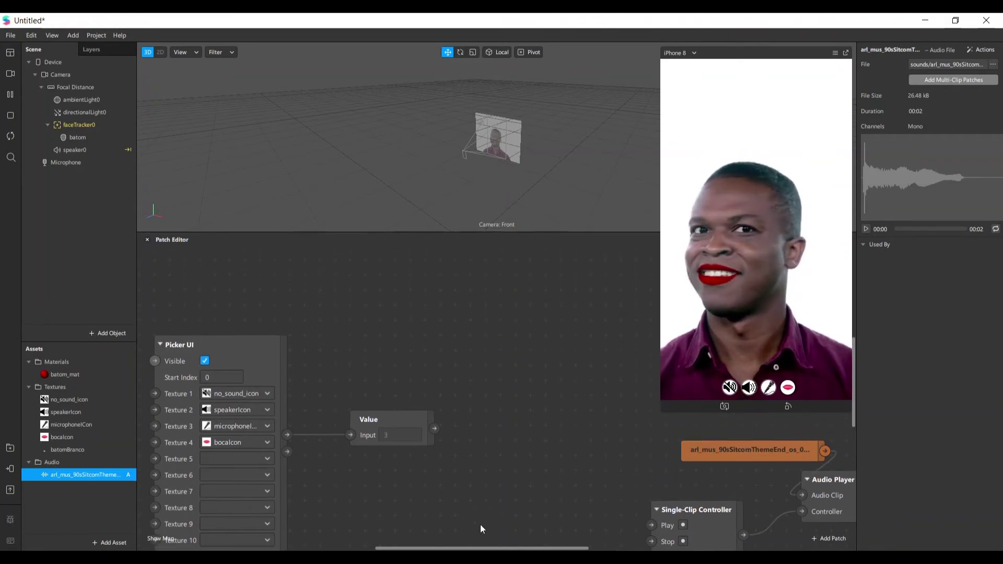
left_click_drag(465, 549, 507, 549)
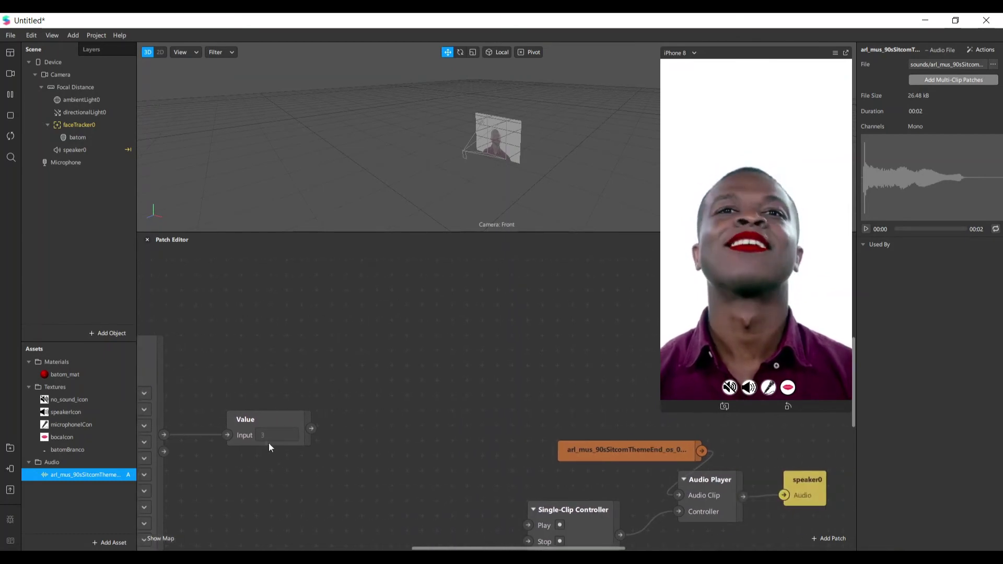
Step: Reposition the Value patch and add an Equals Exactly patch connected to its output
left_click_drag(242, 426, 227, 411)
left_click_drag(362, 312, 361, 312)
type("eq")
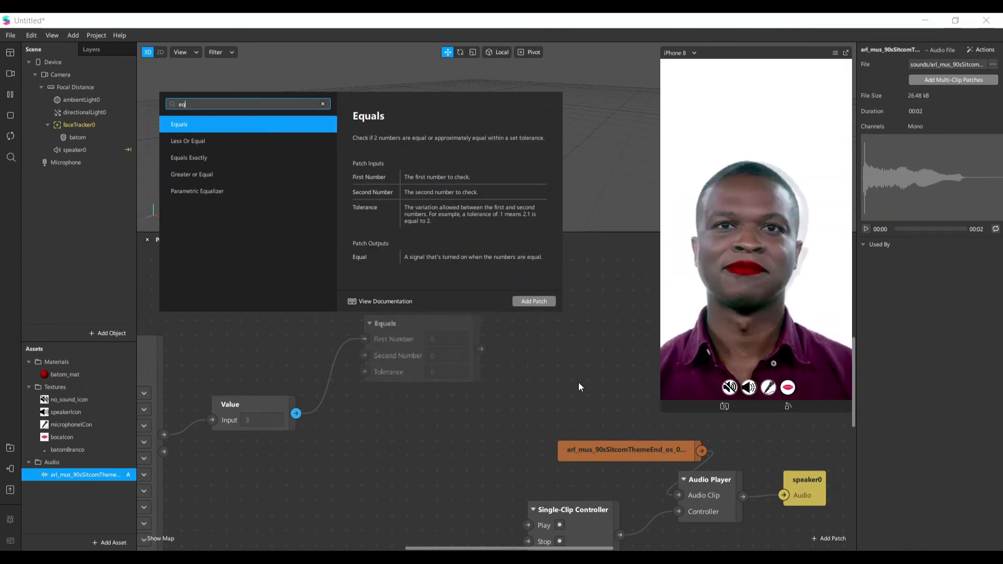
type("ua")
key("Down")
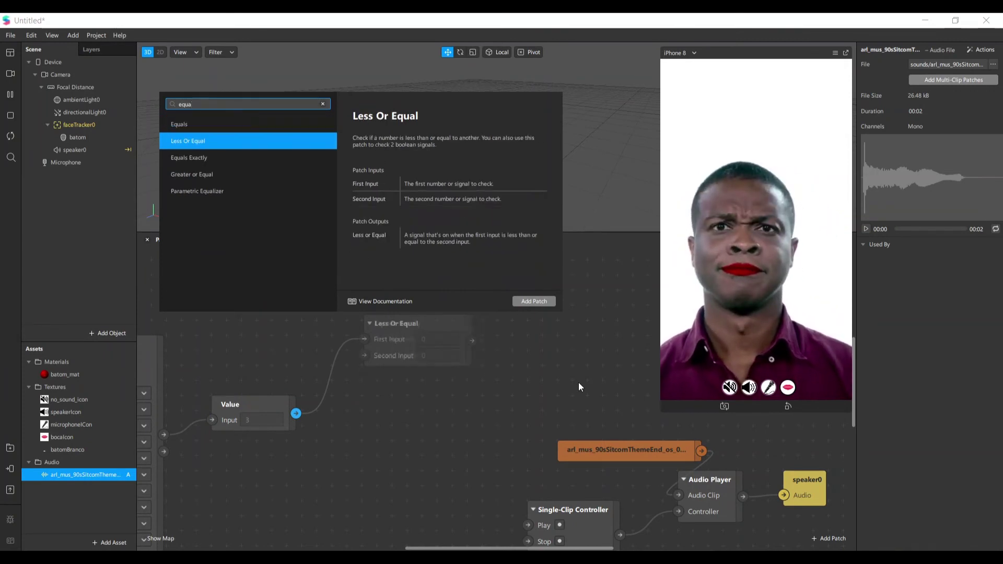
key("Down")
key("Return")
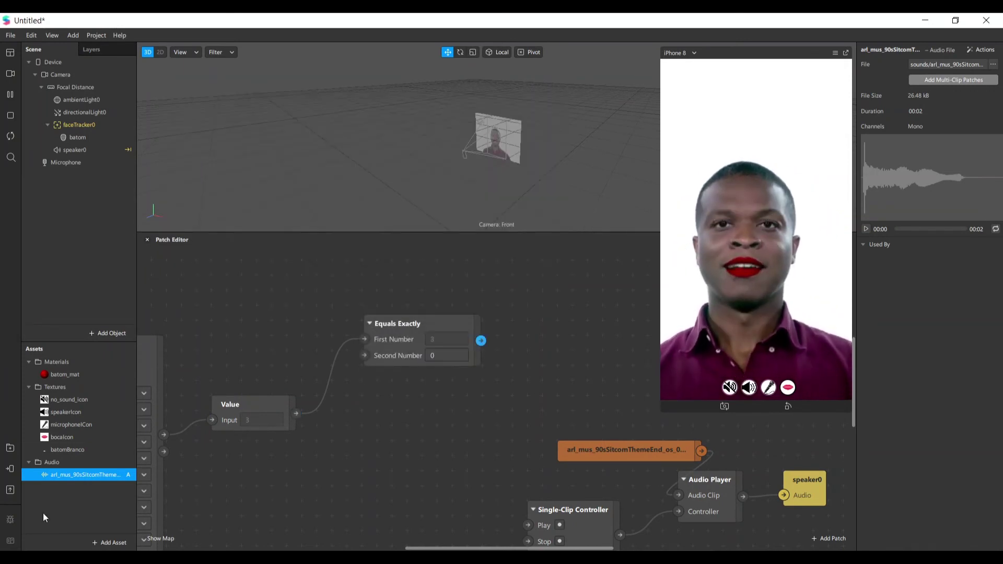
Step: Move the Equals Exactly patch higher, duplicate it twice with the Value connection kept, and stack the three copies vertically
left_click_drag(408, 340, 403, 295)
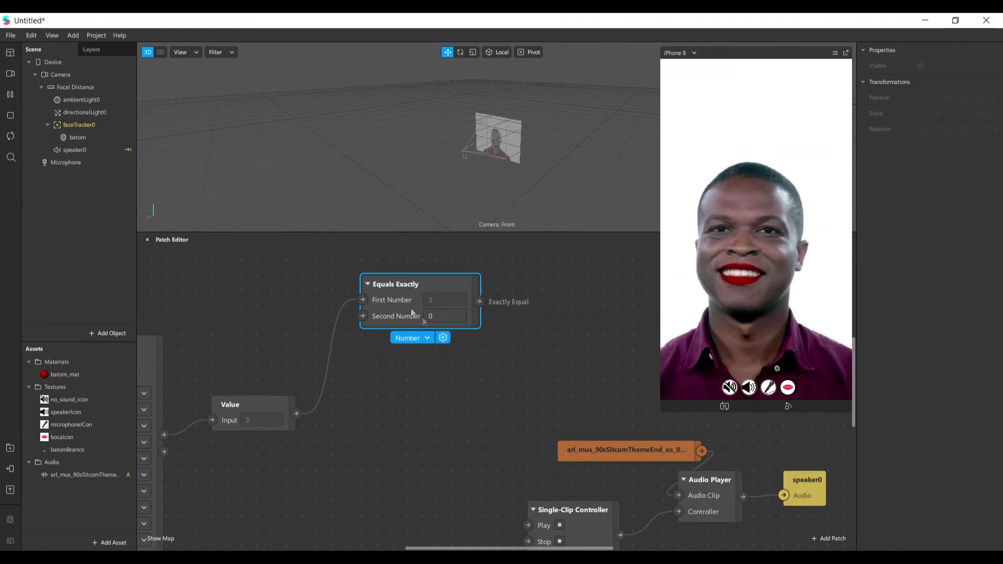
key("ctrl+c")
key("ctrl+v")
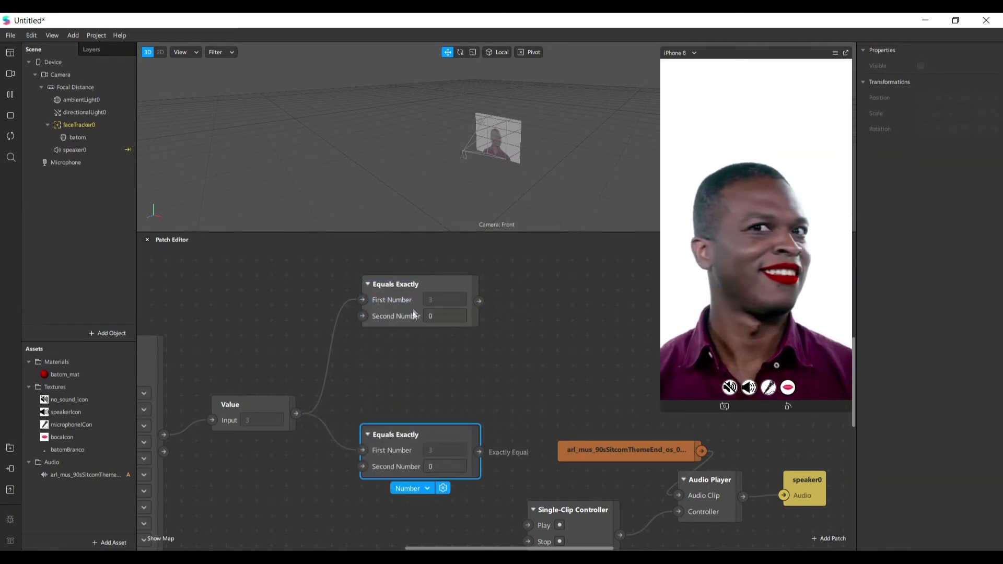
key("ctrl+v")
left_click_drag(409, 389, 423, 363)
Step: Move the Single-Clip Controller and the other audio patches up beside the Equals Exactly patches
left_click_drag(565, 514, 611, 513)
left_click_drag(548, 412, 803, 550)
left_click_drag(593, 544, 580, 442)
Step: Connect the first Equals Exactly patch to the Single-Clip Controller's Stop input through a Pulse, and move the controller farther away
scroll(579, 366, "up", 3)
left_click_drag(480, 436, 561, 441)
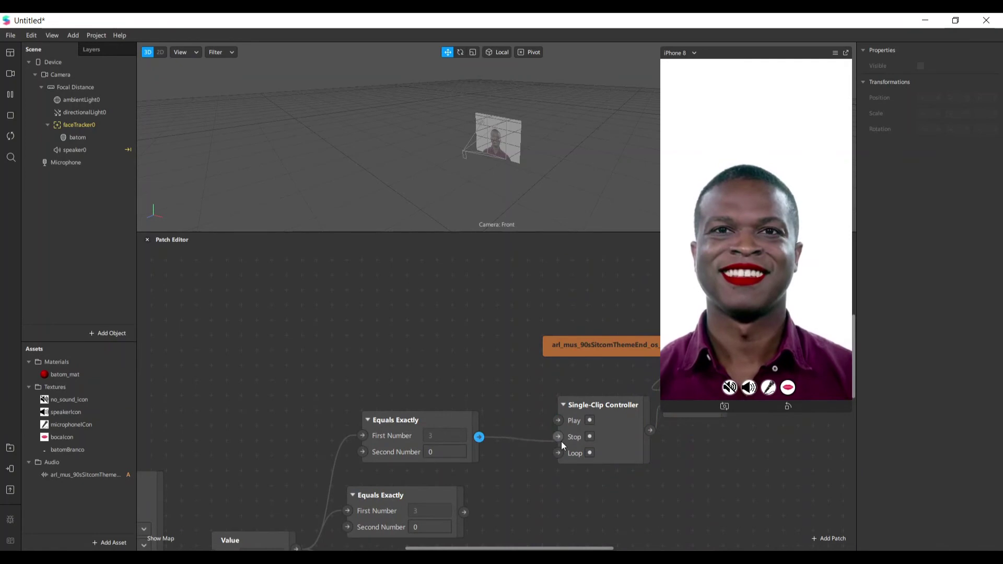
left_click_drag(631, 442, 662, 457)
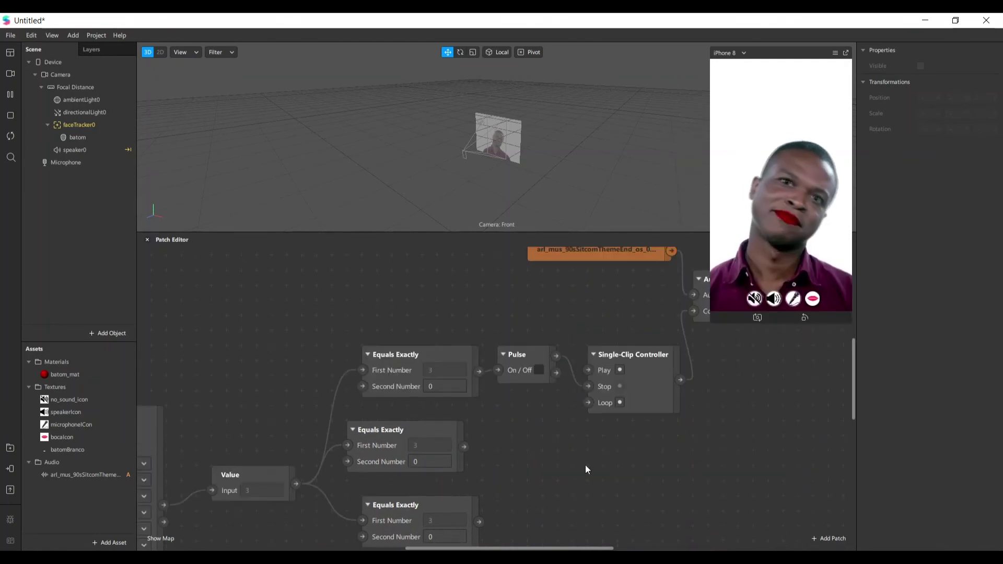
Step: Set the middle Equals Exactly patch's Second Number to 1 and connect it through a Pulse to the Single-Clip Controller's Play input
scroll(585, 465, "down", 1)
scroll(516, 455, "down", 1)
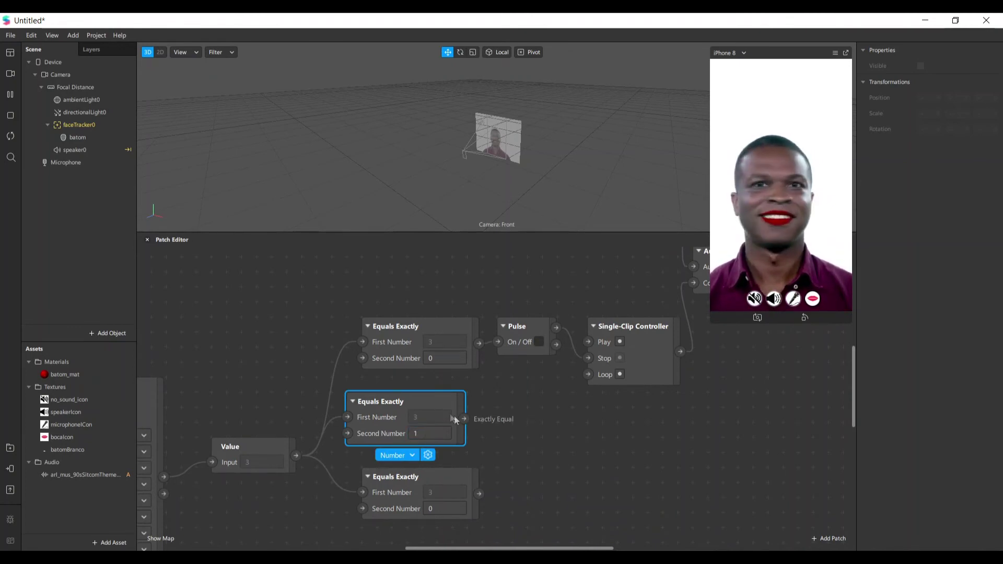
left_click_drag(464, 418, 588, 342)
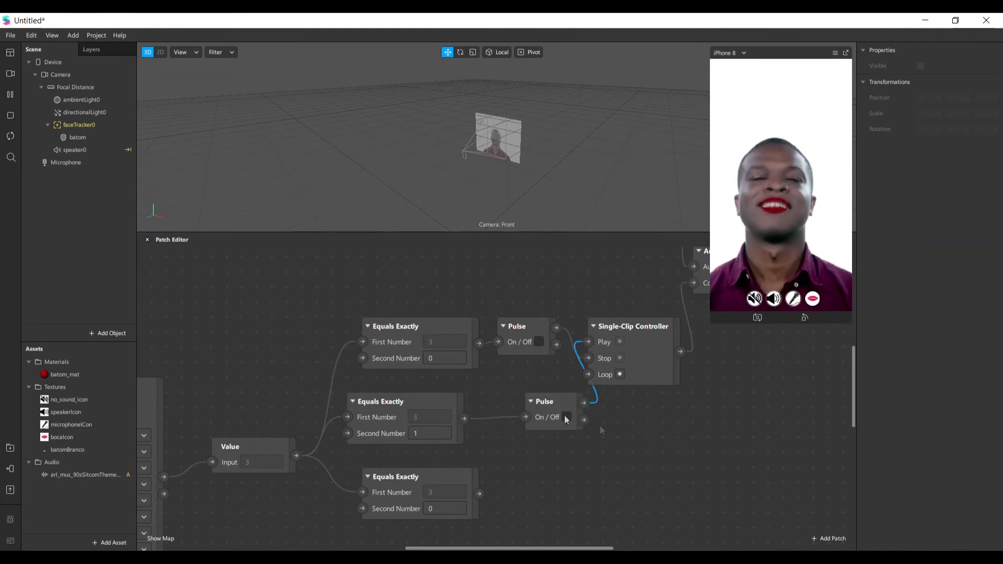
left_click_drag(541, 400, 495, 390)
Step: Set the Second Number of the lowest Equals Exactly patch to 3
scroll(512, 425, "down", 3)
left_click(442, 464)
key("Return")
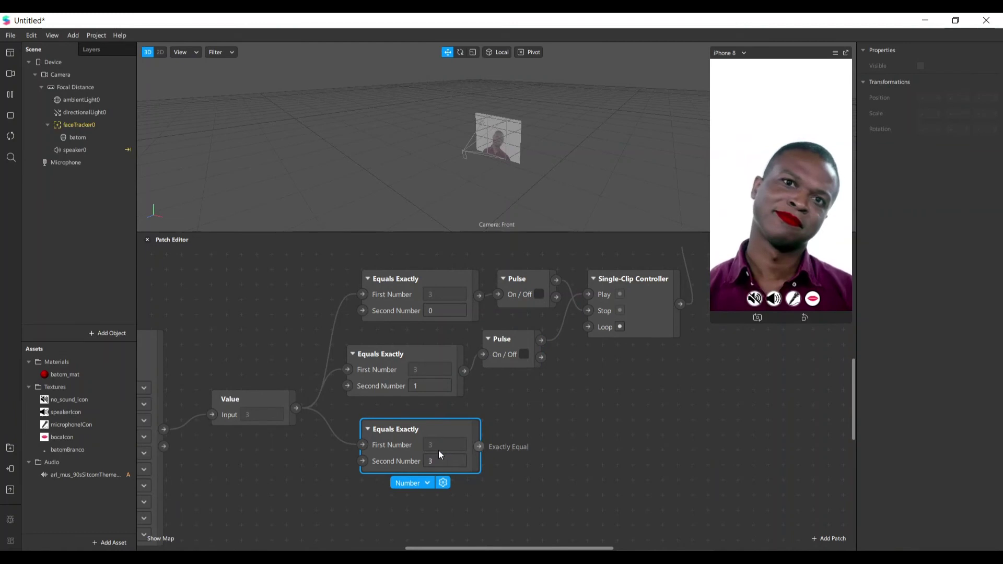
Step: Create a patch for the batom face mesh's Visible property and place it well beyond the lowest Equals Exactly patch
scroll(439, 451, "down", 2)
left_click(79, 137)
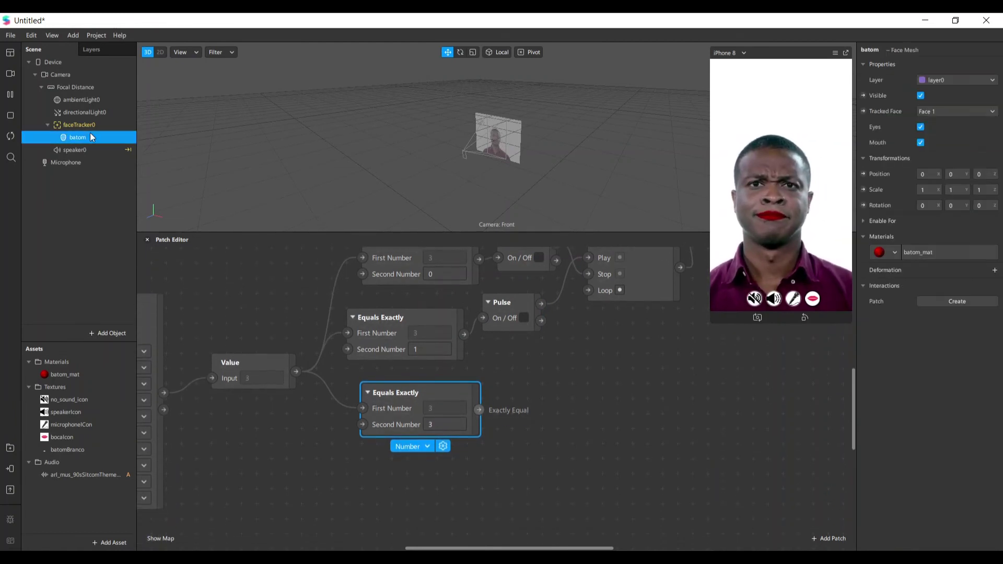
left_click(865, 96)
left_click_drag(537, 414, 707, 428)
Step: Add a Switch driven through a Pulse by the lowest Equals Exactly patch, and connect its output to batom's Visible input
left_click_drag(480, 410, 552, 382)
type("switch")
key("Return")
left_click(717, 423)
scroll(735, 423, "down", 1)
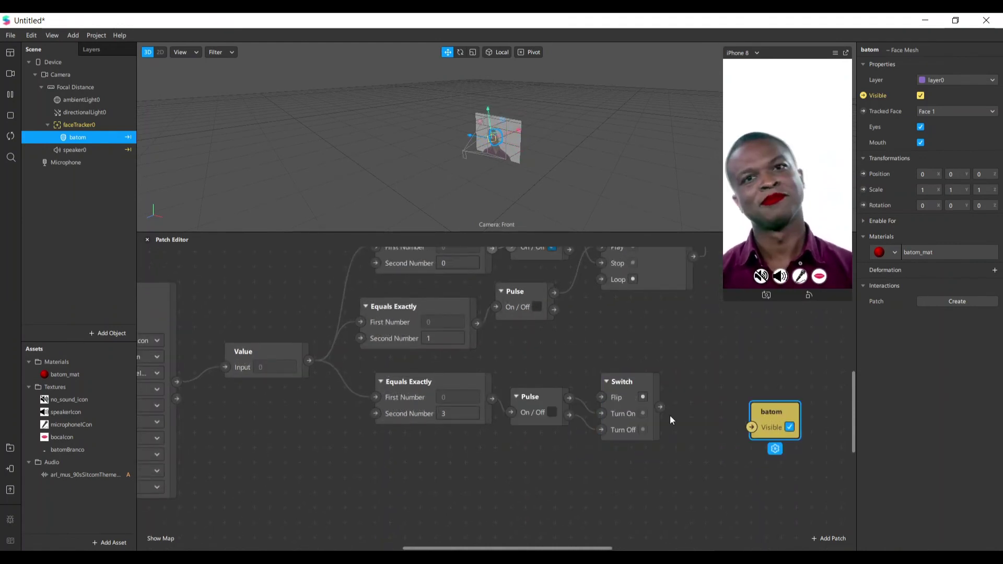
left_click_drag(661, 407, 736, 421)
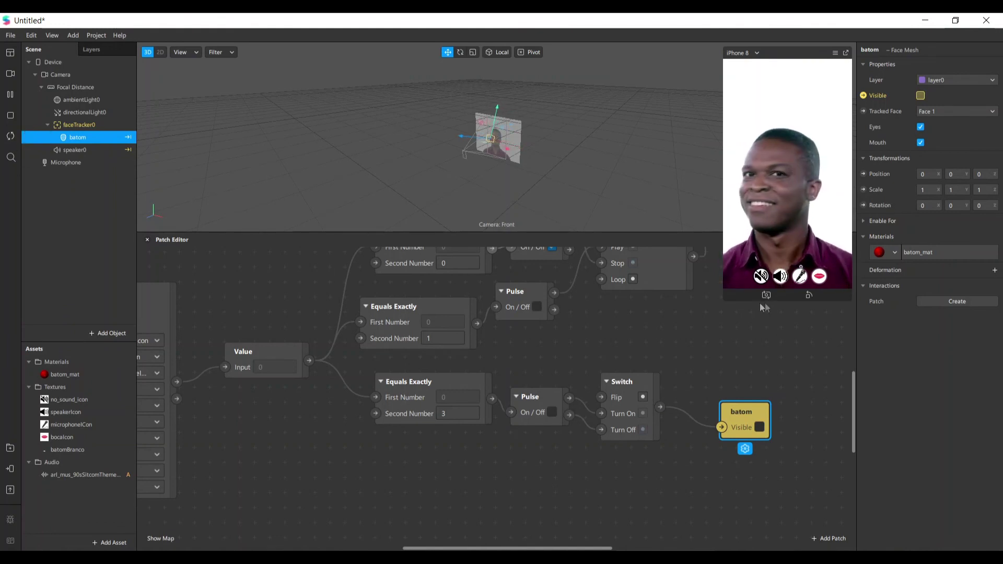
Step: Enlarge the simulator preview and choose the speaker option to test audio playback against the patch connections
left_click_drag(725, 302, 592, 442)
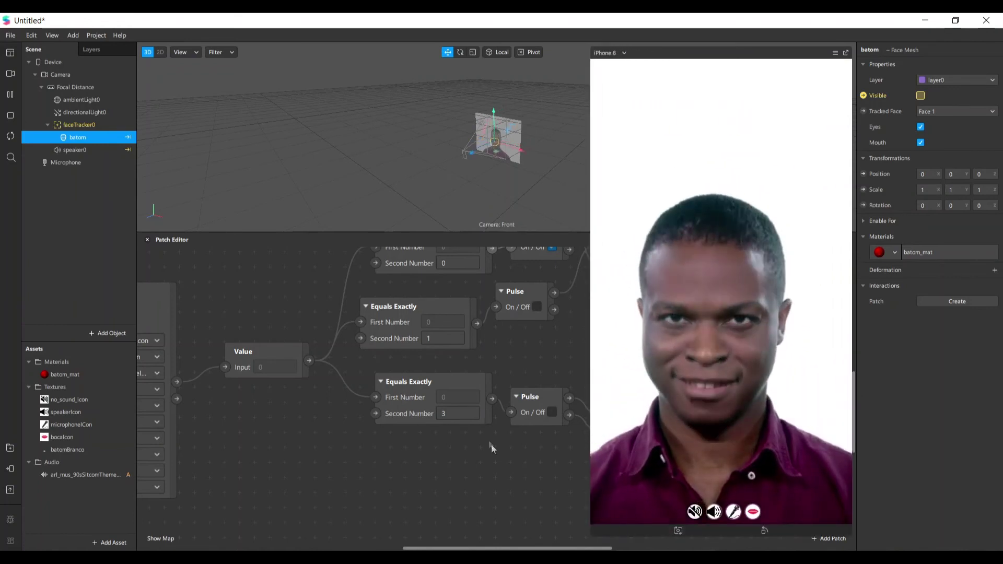
scroll(488, 440, "up", 3)
left_click_drag(549, 548, 475, 533)
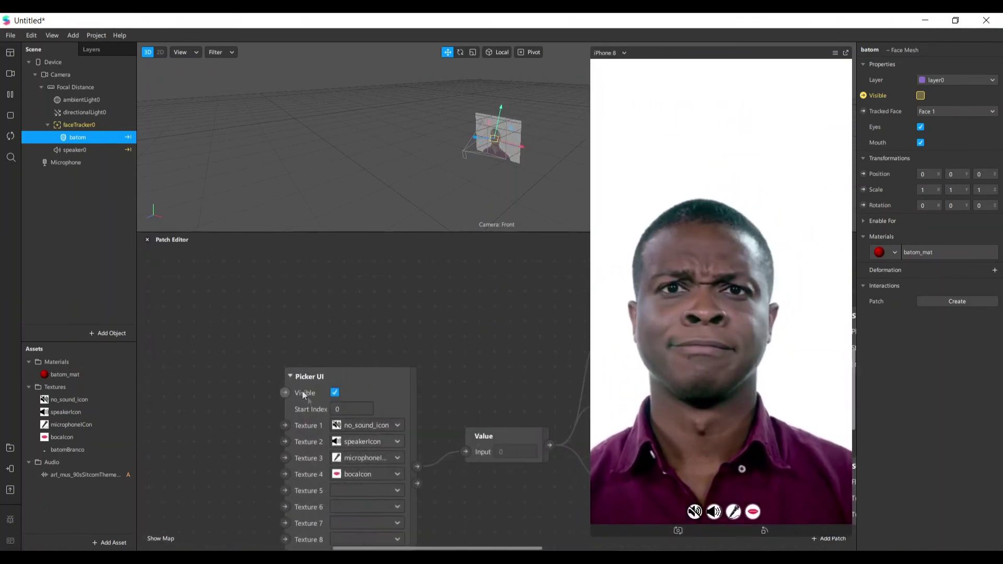
left_click_drag(507, 544, 628, 548)
left_click(604, 495)
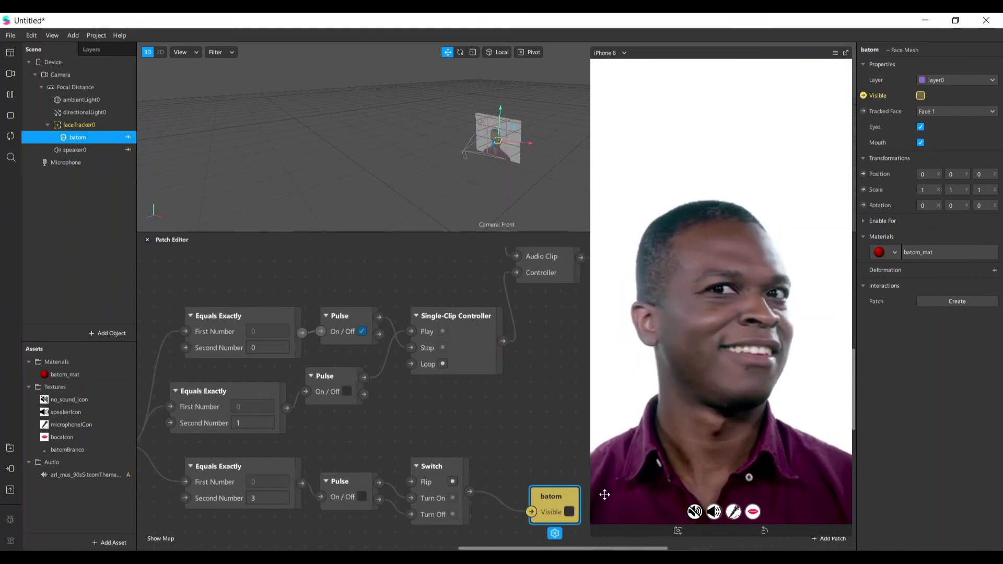
left_click(714, 511)
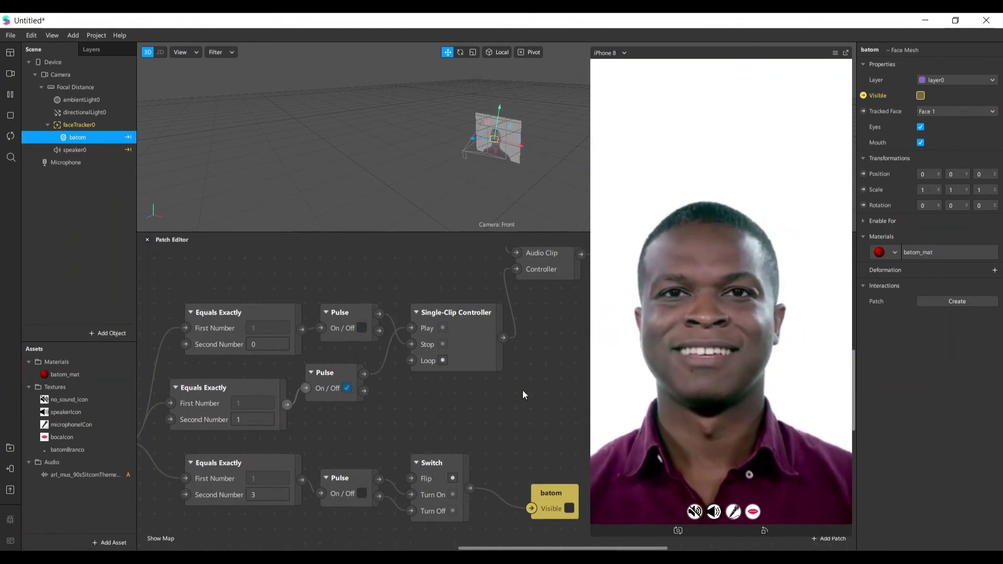
Step: Choose the lips option and the no-sound option in the simulator to test the lipstick's visibility
scroll(523, 390, "down", 2)
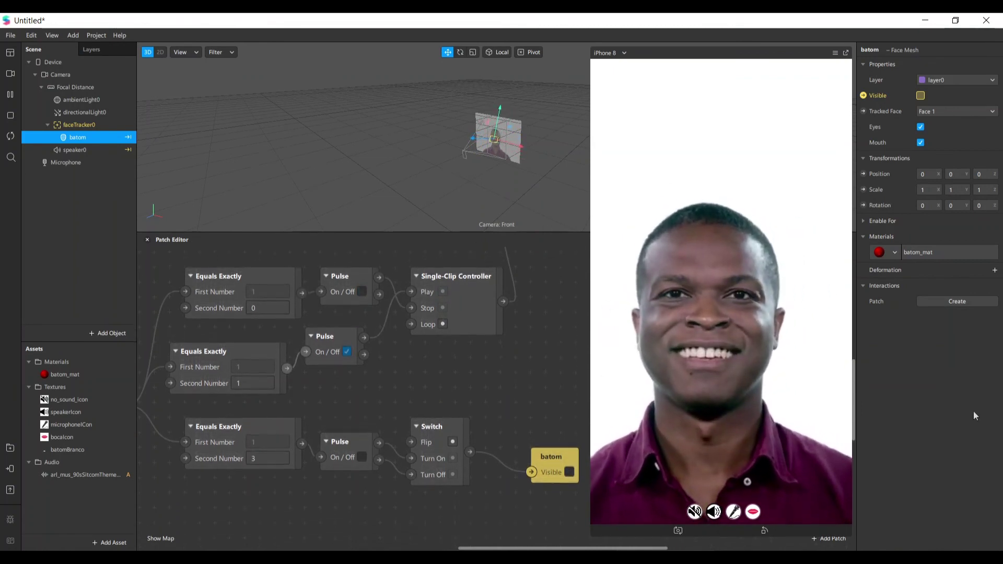
left_click(753, 513)
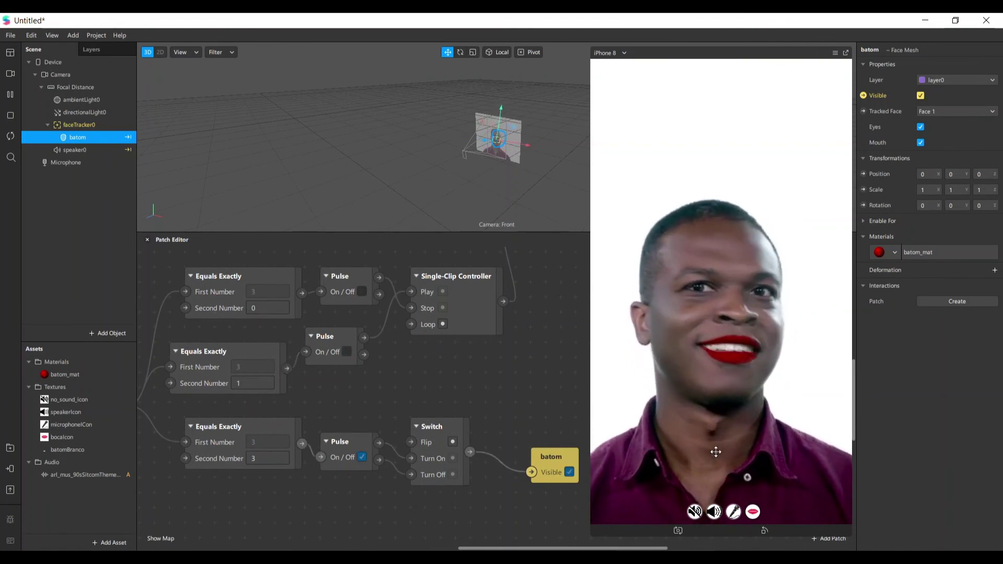
scroll(728, 548, "down", 1)
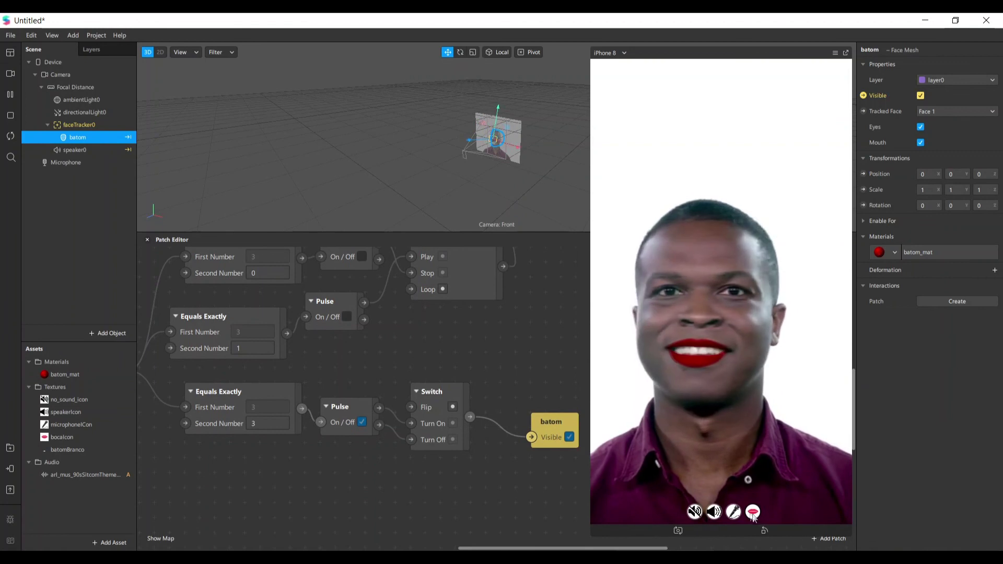
left_click(694, 511)
Step: Switch the preview camera to USB2.0 UVC HD Webcam and choose the lips option to test the lipstick on a live face
scroll(364, 356, "down", 4)
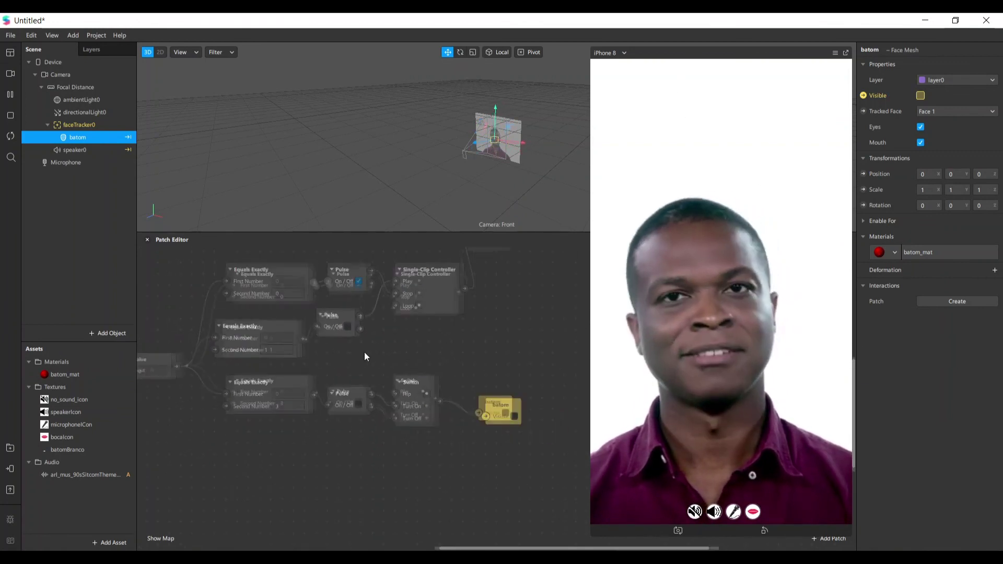
middle_click_drag(552, 371, 743, 403)
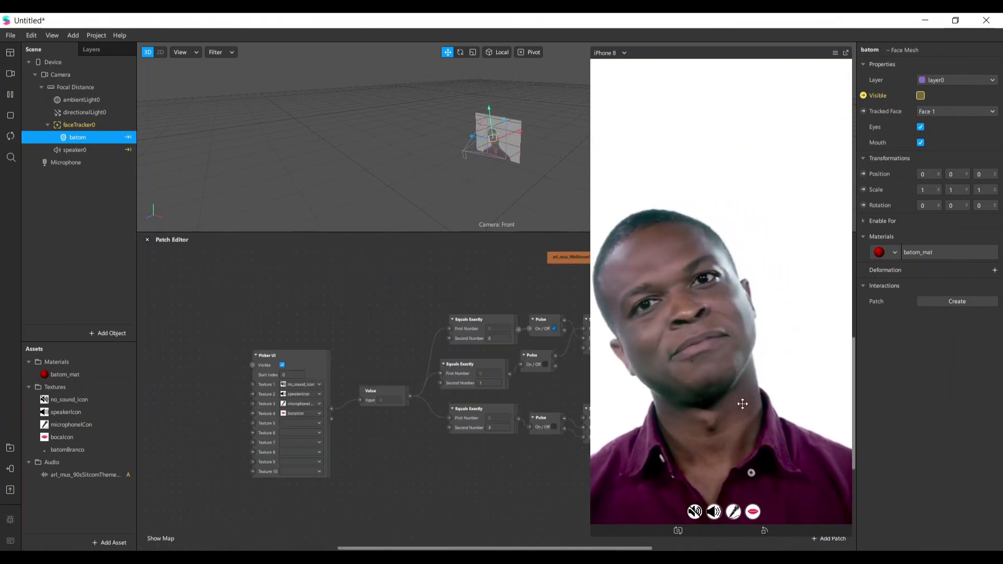
left_click(11, 76)
left_click(92, 92)
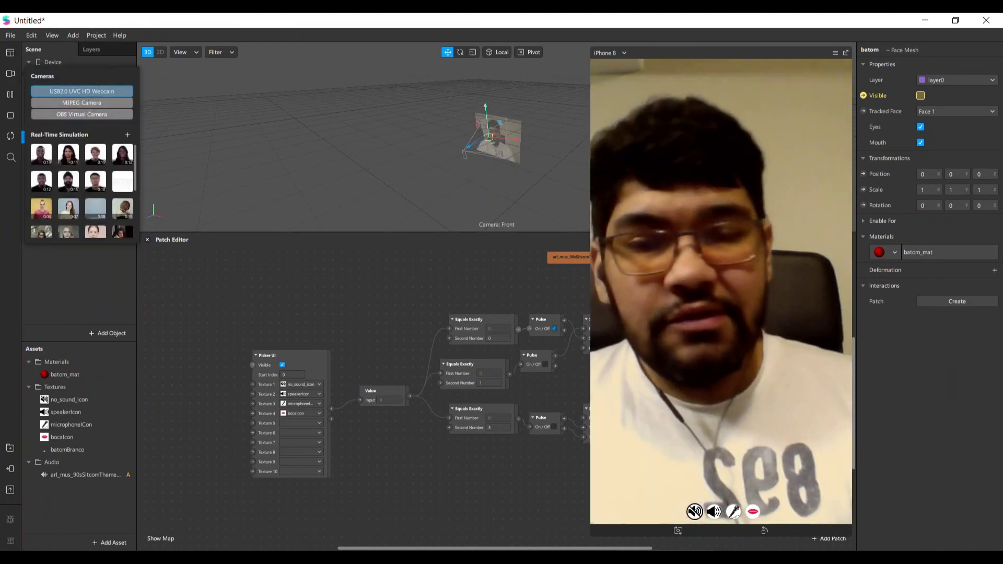
left_click(753, 513)
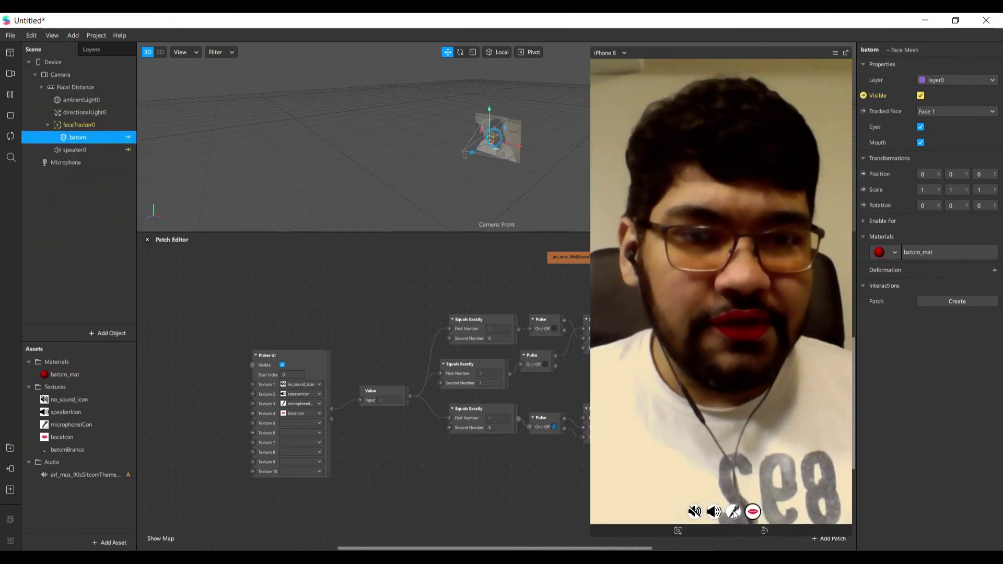